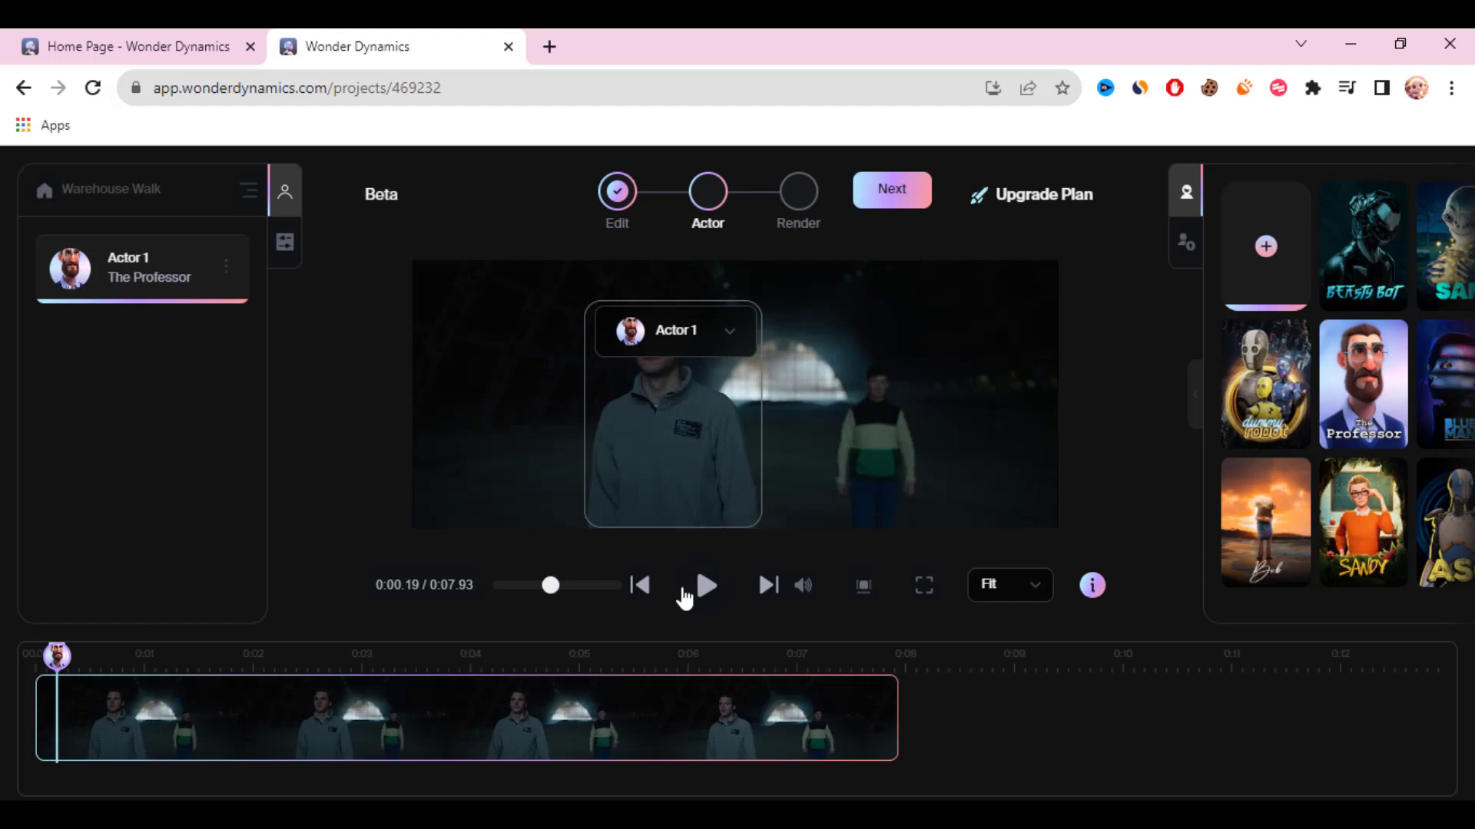
- Preview the Warehouse Walk clip with its assigned actor and start processing the final render
left_click(700, 587)
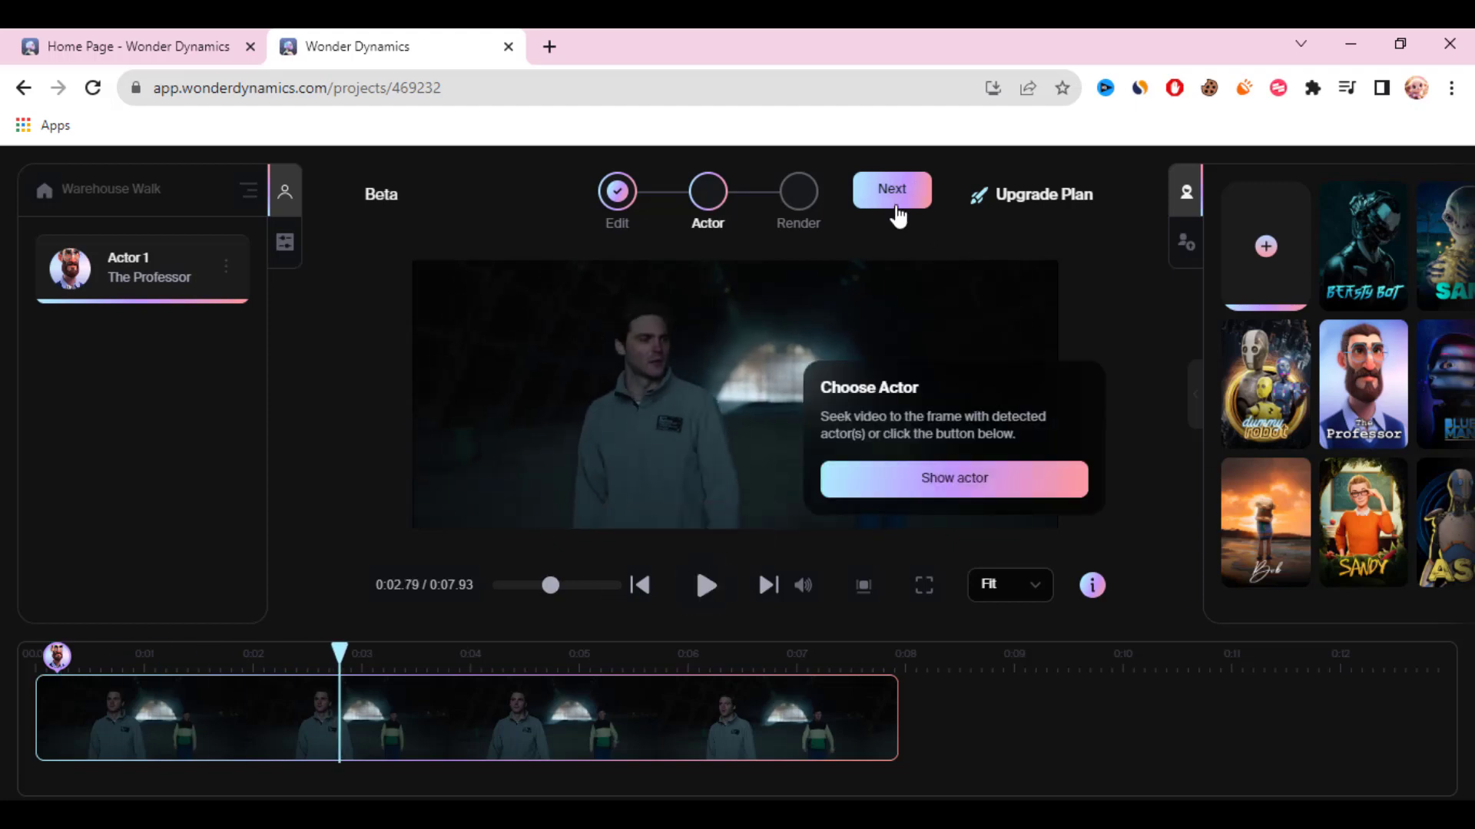
left_click(891, 194)
left_click(1046, 613)
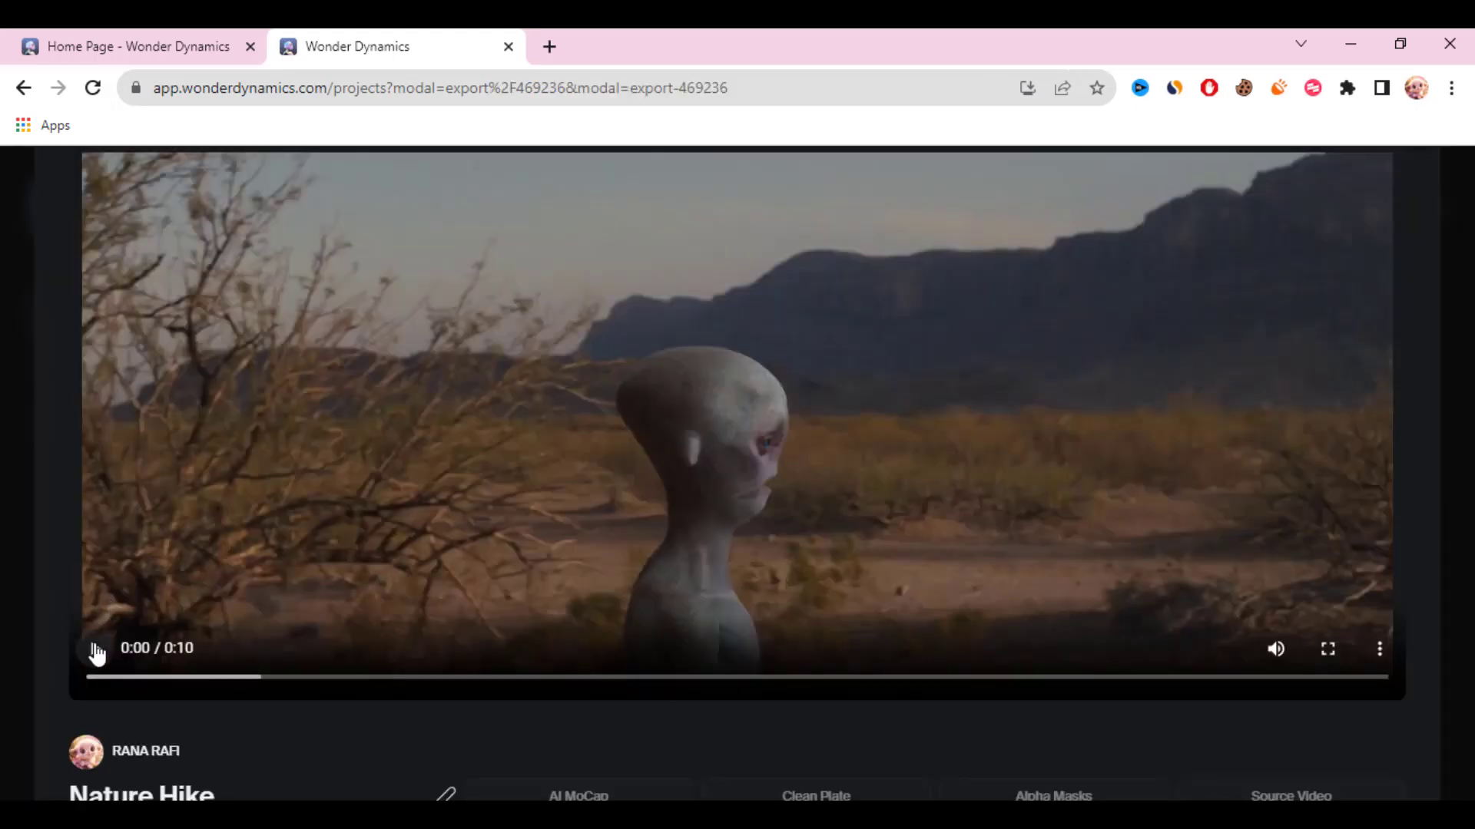
- Play the rendered Nature Hike video in its export view, and close that view
left_click(94, 649)
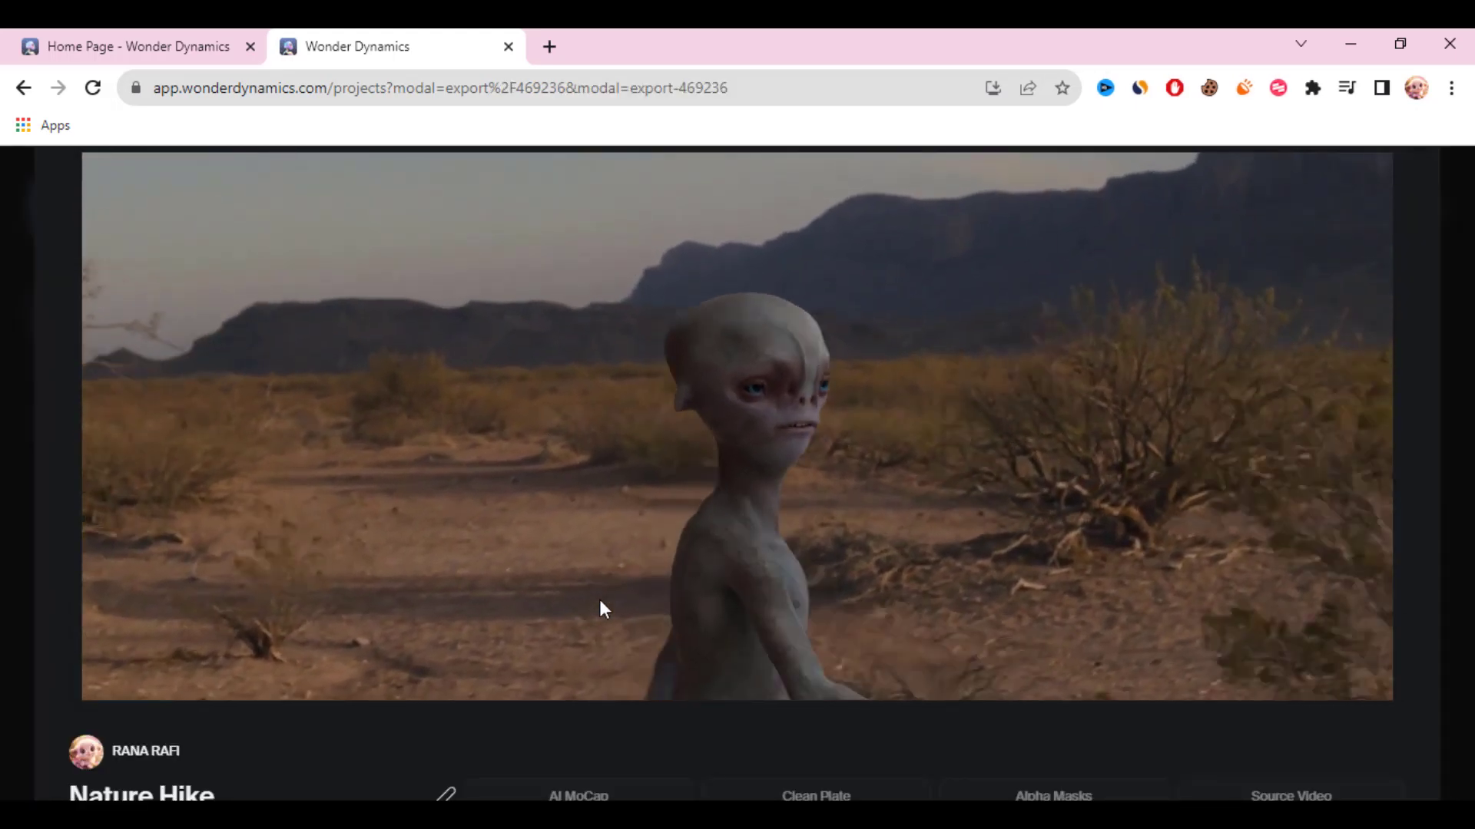
scroll(603, 609, "up", 1)
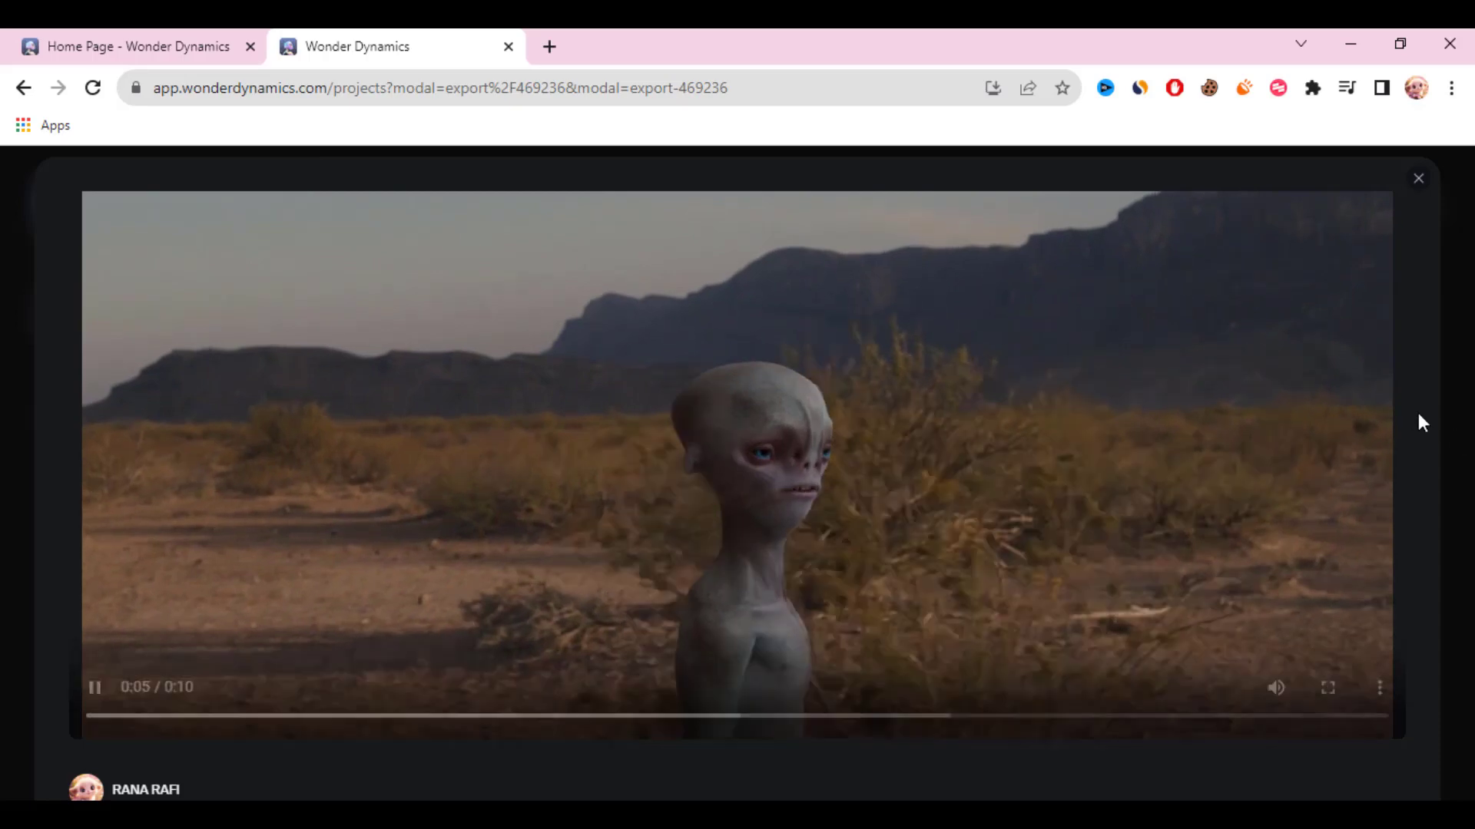
key("ctrl+w")
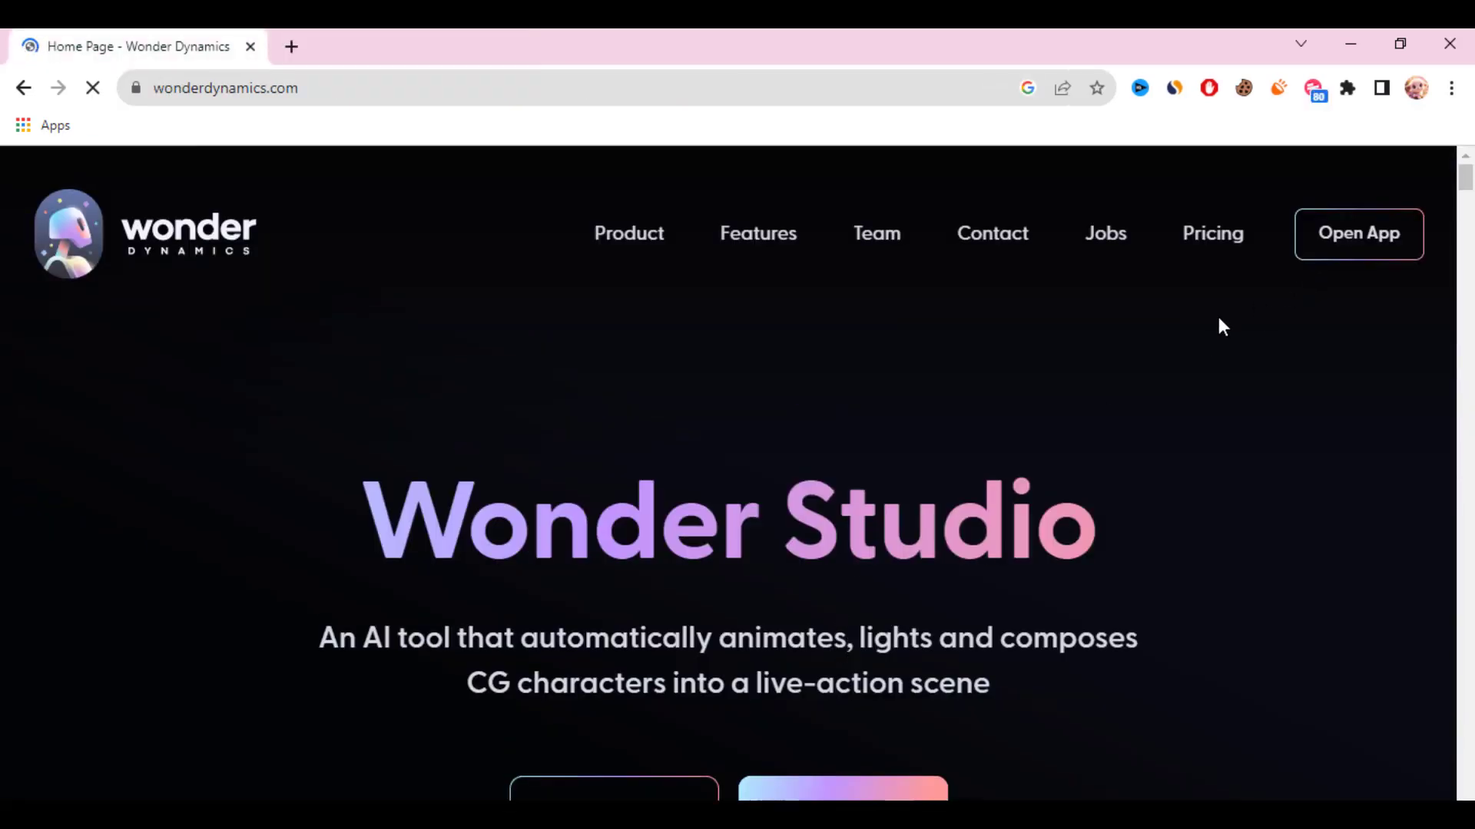
- Look through the Wonder Dynamics home page, examining its product demos, feature sections and exportable elements
scroll(1030, 305, "down", 5)
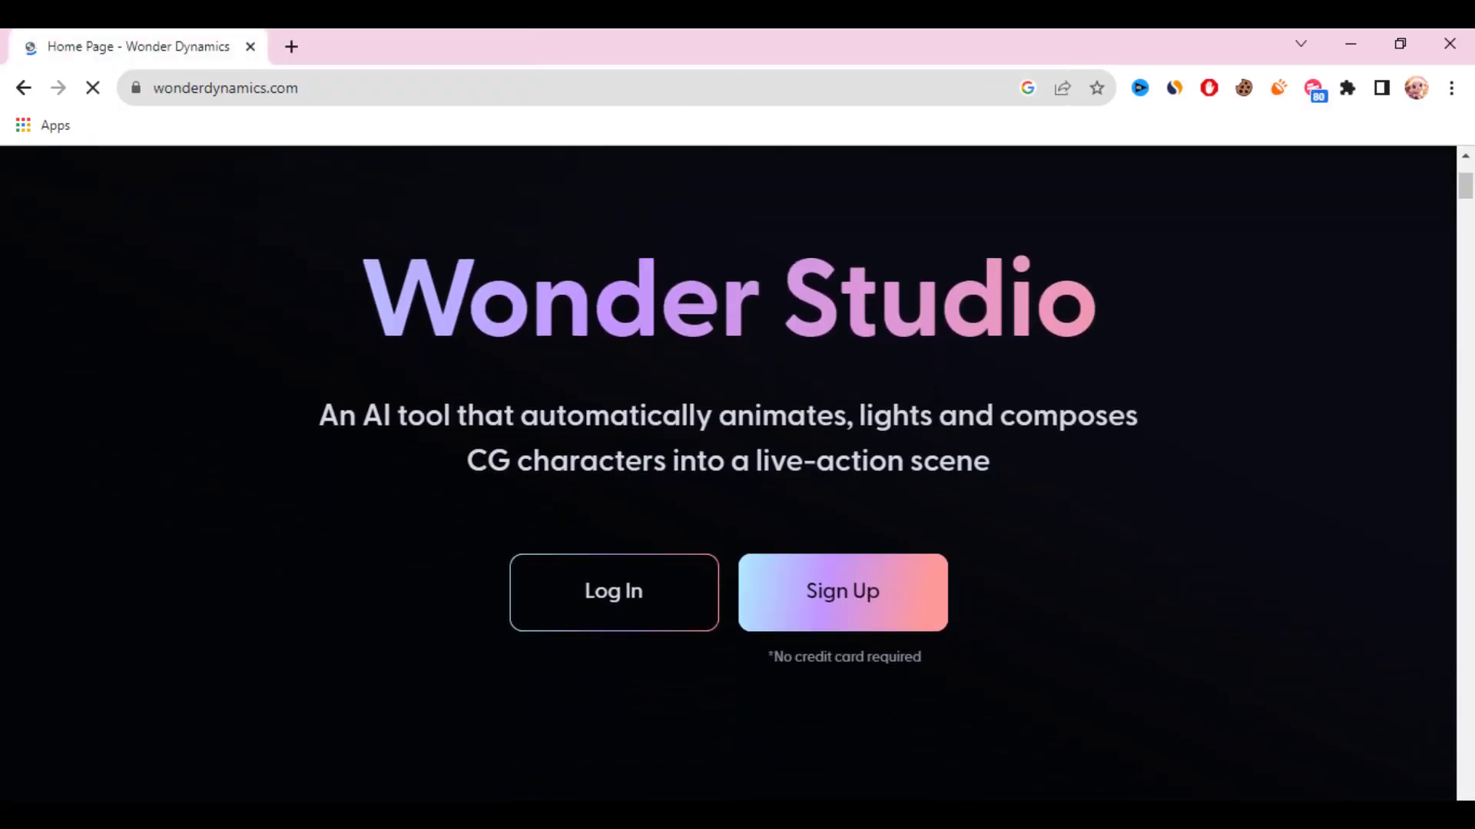
scroll(934, 396, "down", 10)
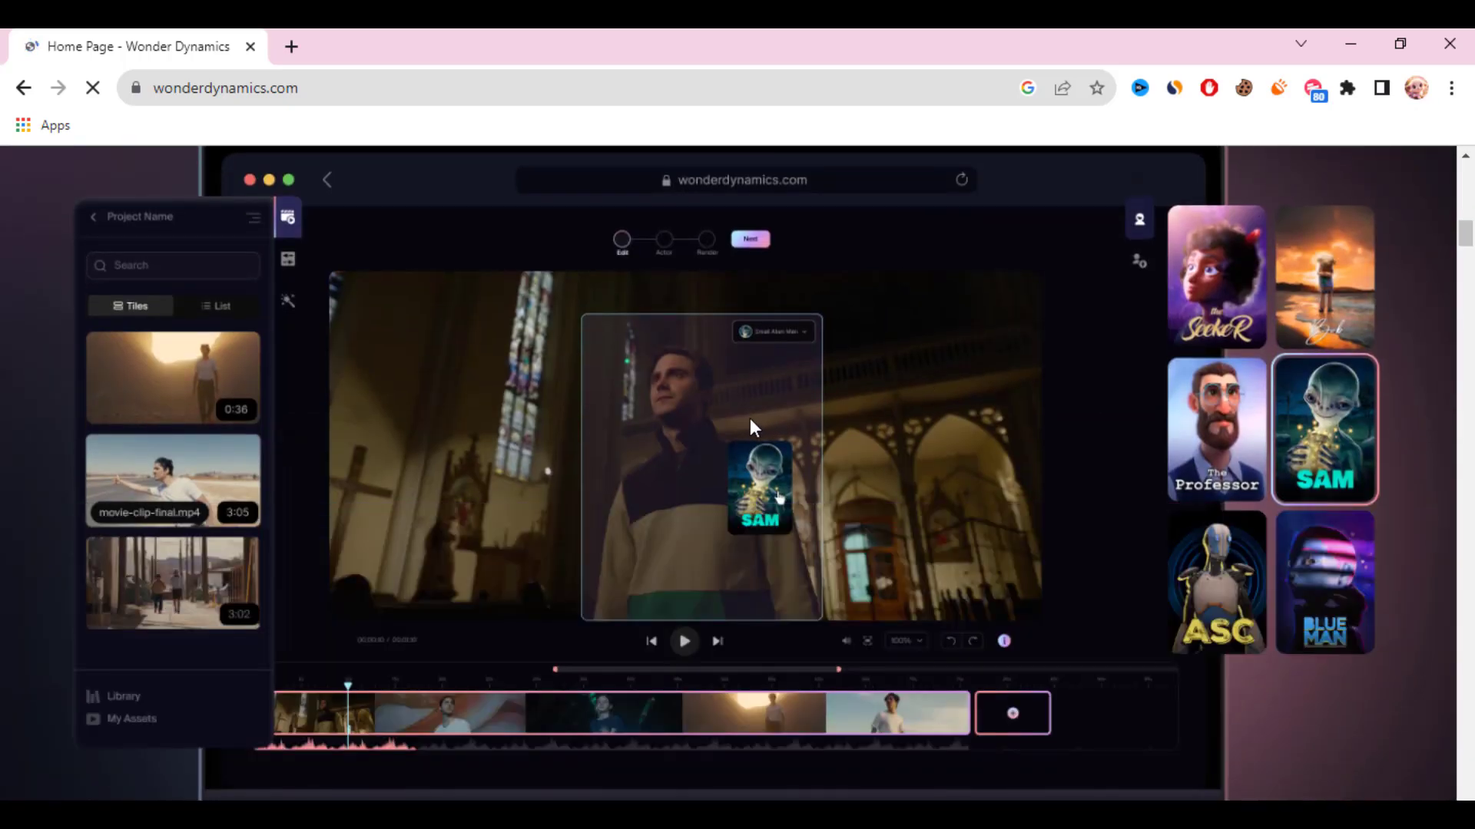
scroll(750, 418, "down", 5)
scroll(750, 427, "down", 15)
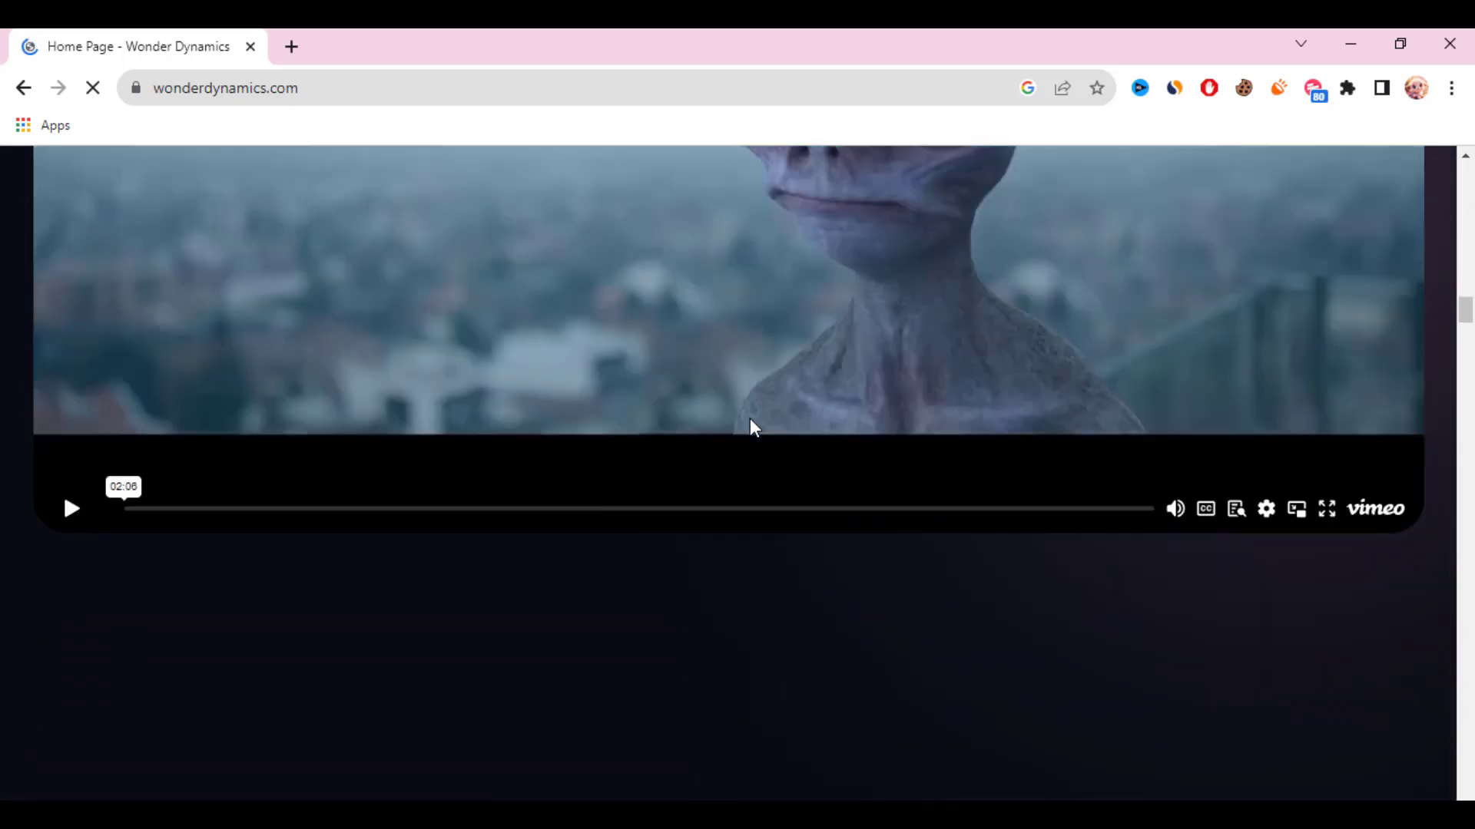
scroll(750, 421, "up", 8)
scroll(750, 421, "down", 15)
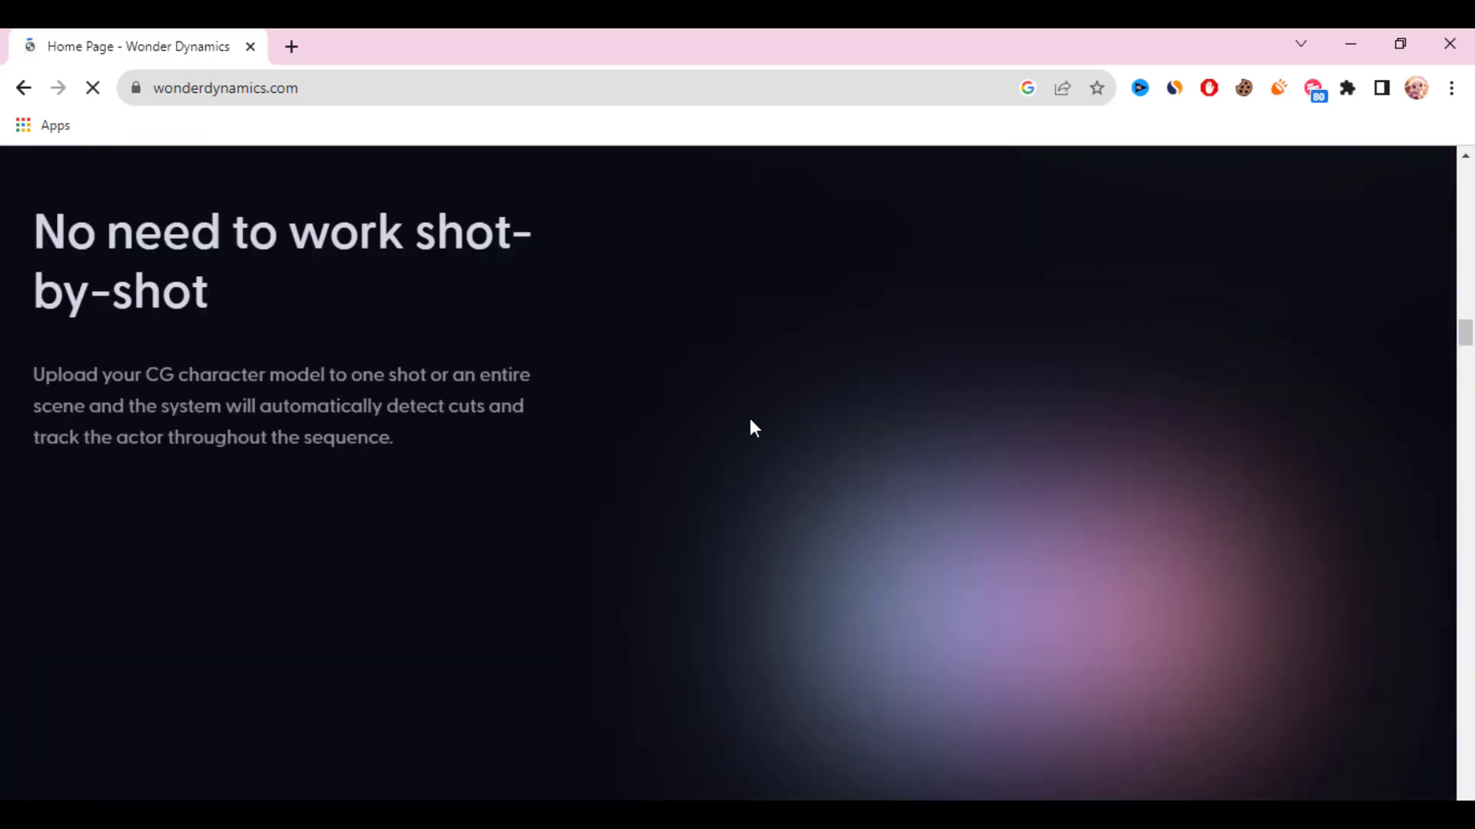
scroll(753, 427, "down", 12)
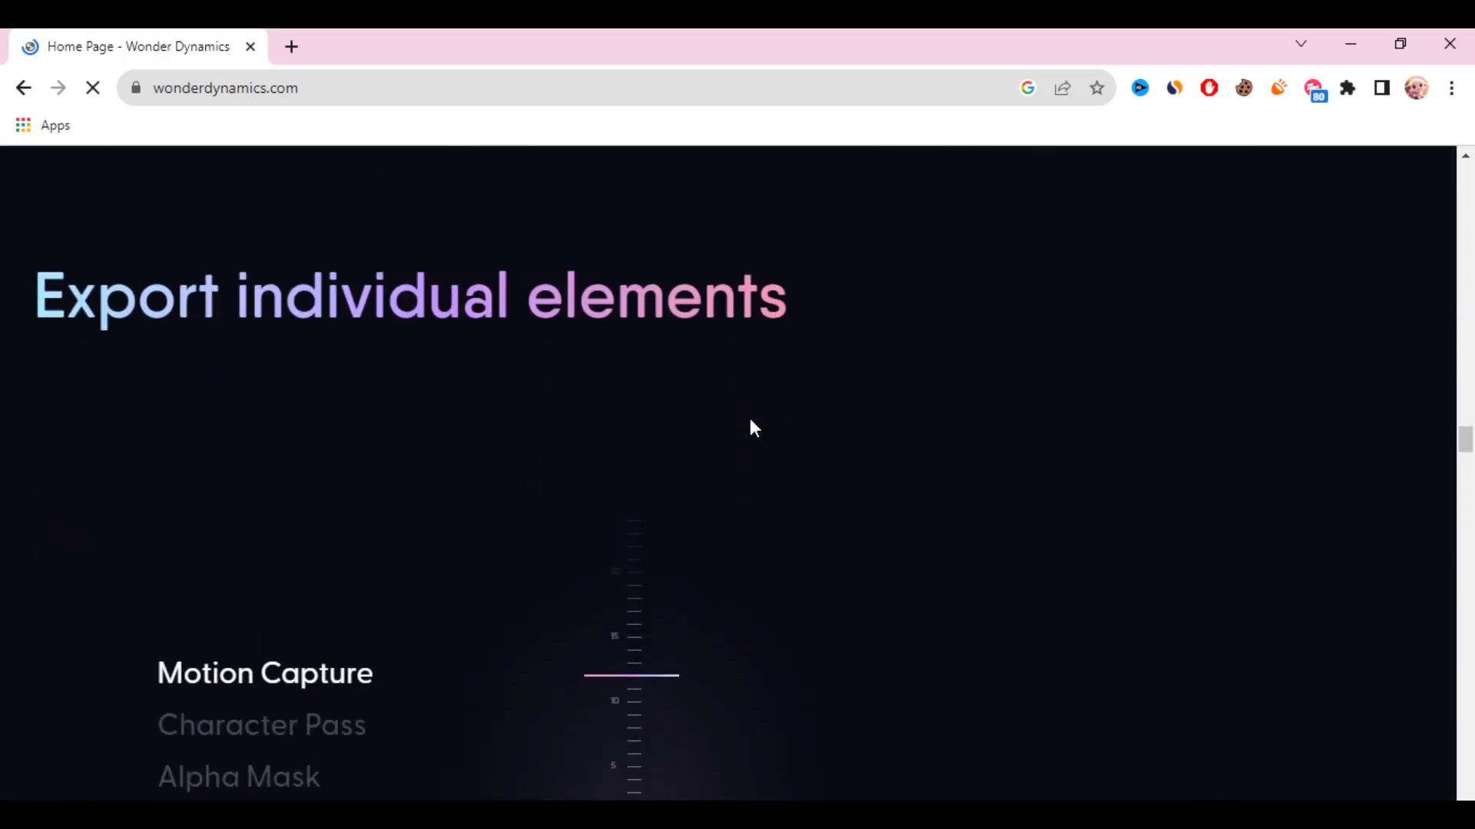
scroll(749, 427, "up", 10)
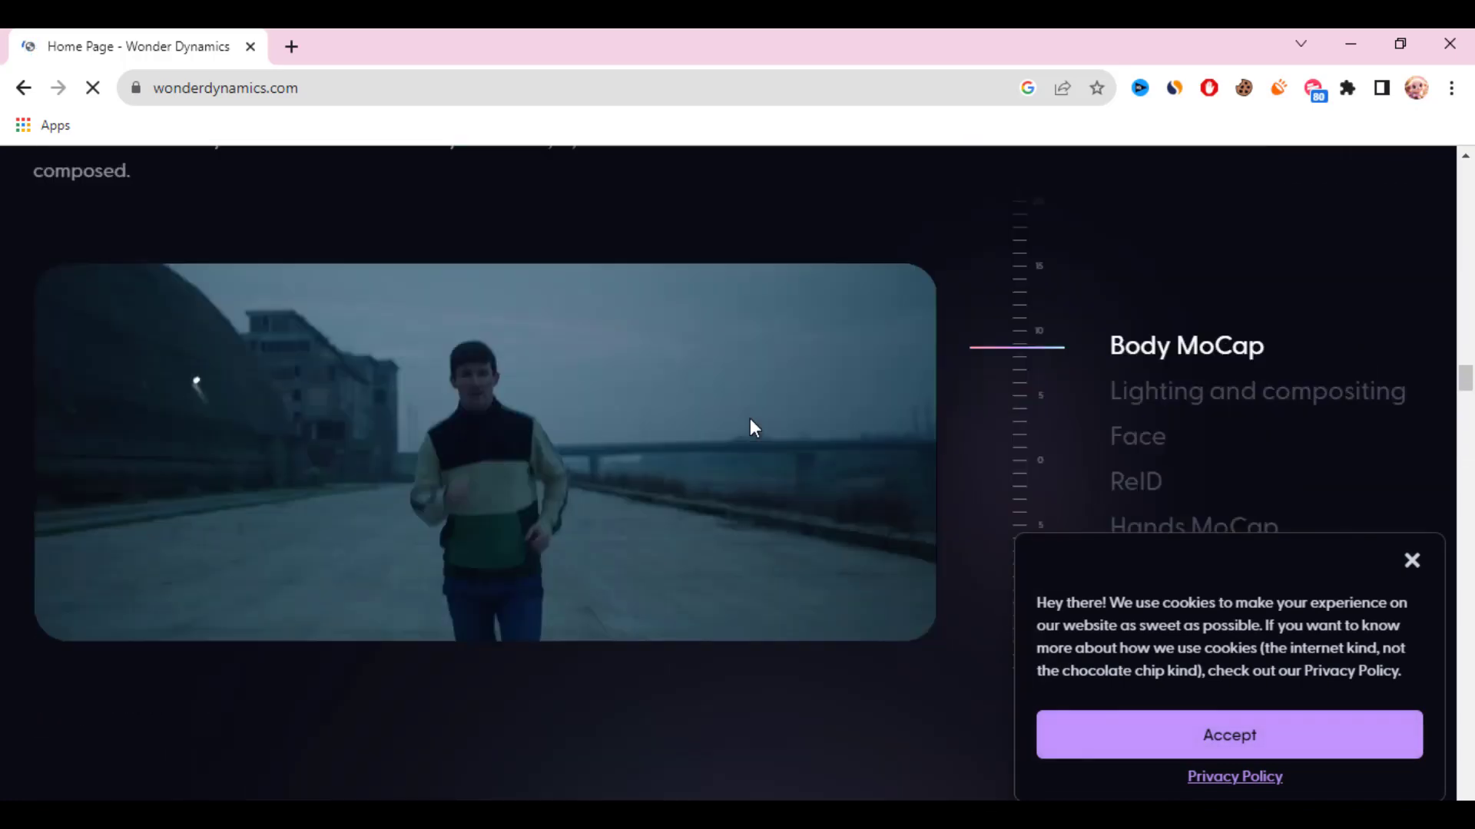
scroll(749, 421, "up", 8)
scroll(750, 421, "down", 4)
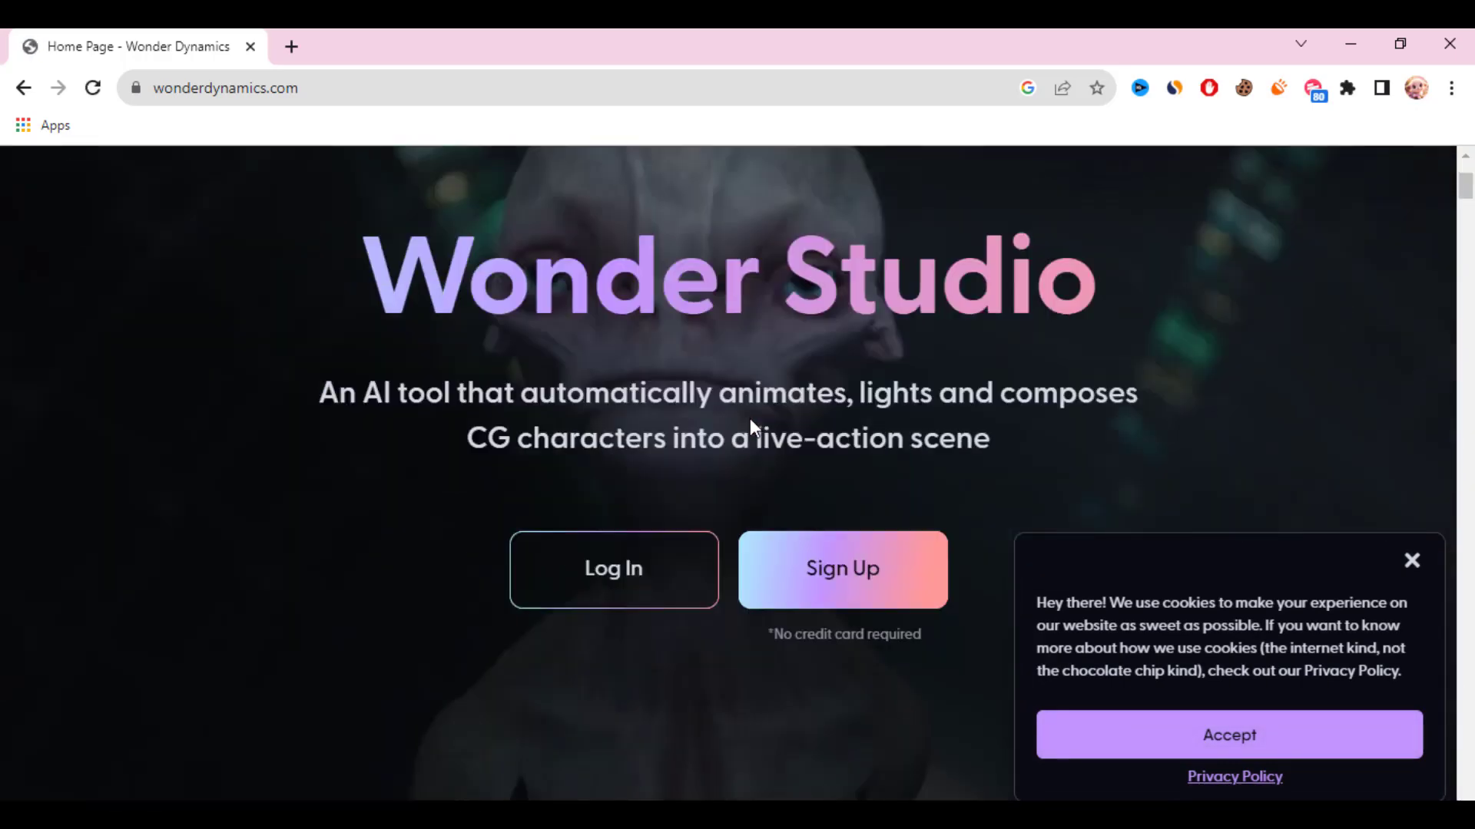
- Sign up for Wonder Studio with a Google account and agree to the Terms and Conditions
left_click(901, 550)
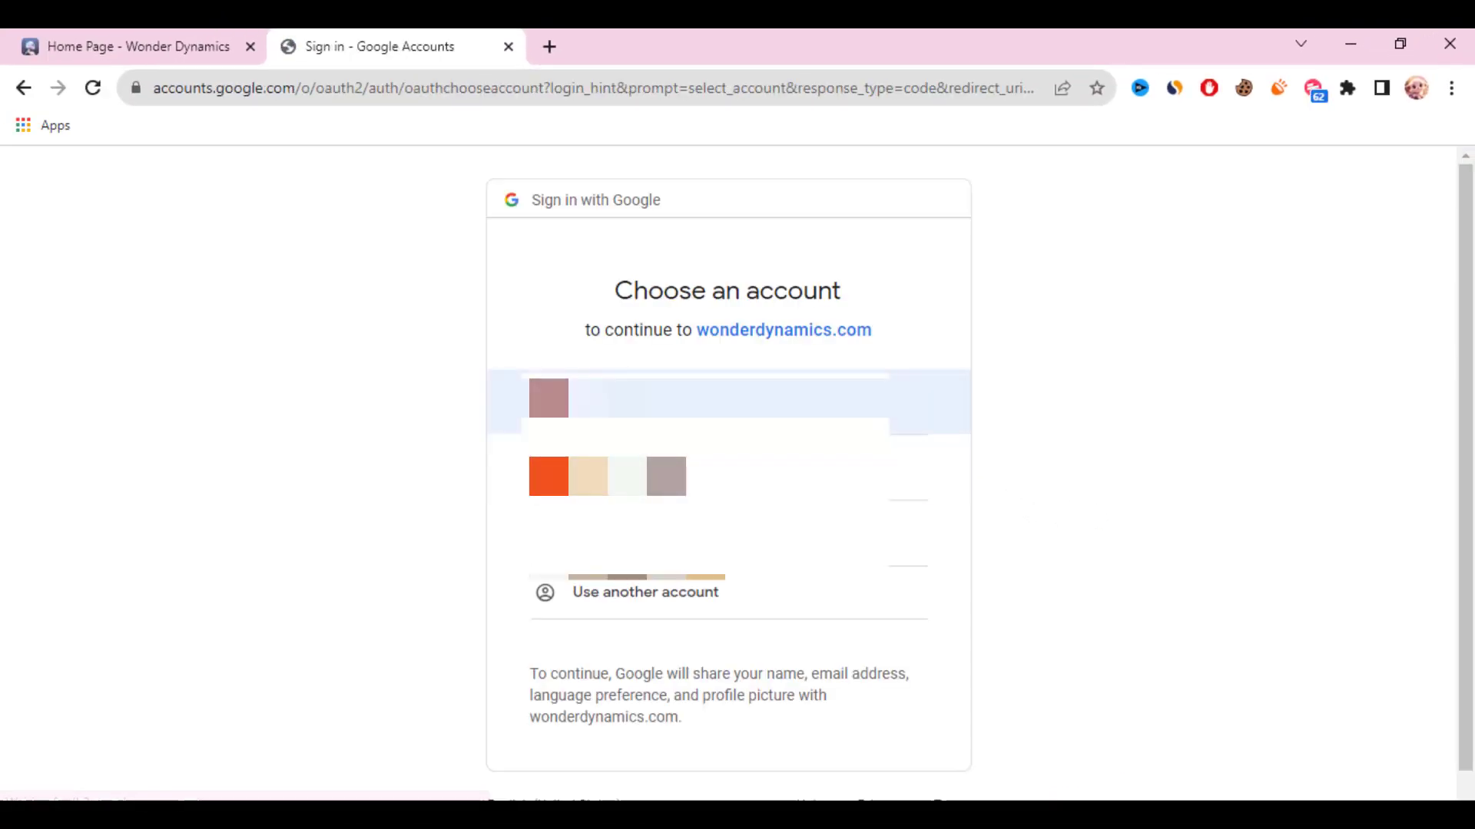
left_click(948, 399)
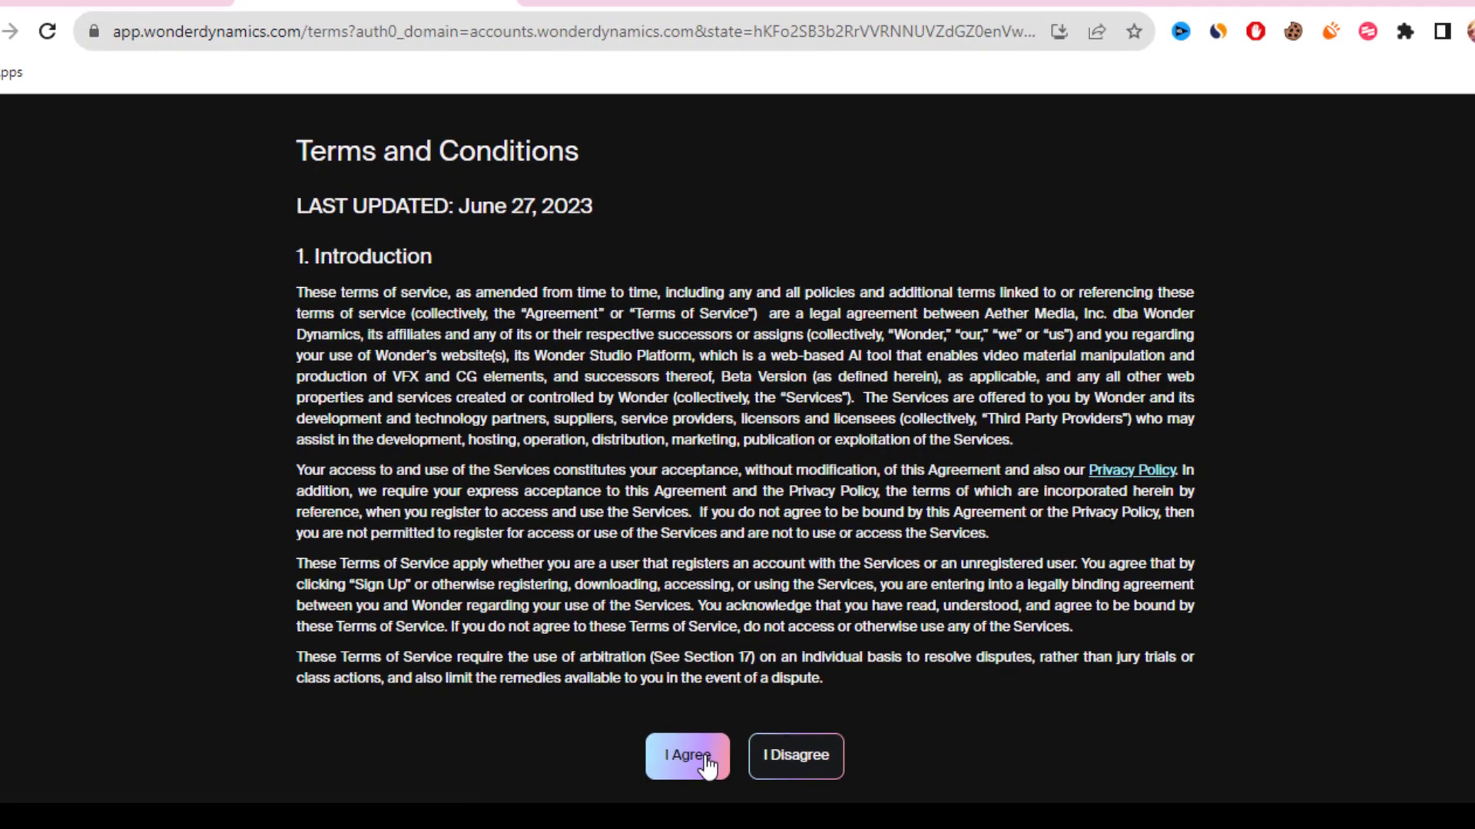
left_click(700, 759)
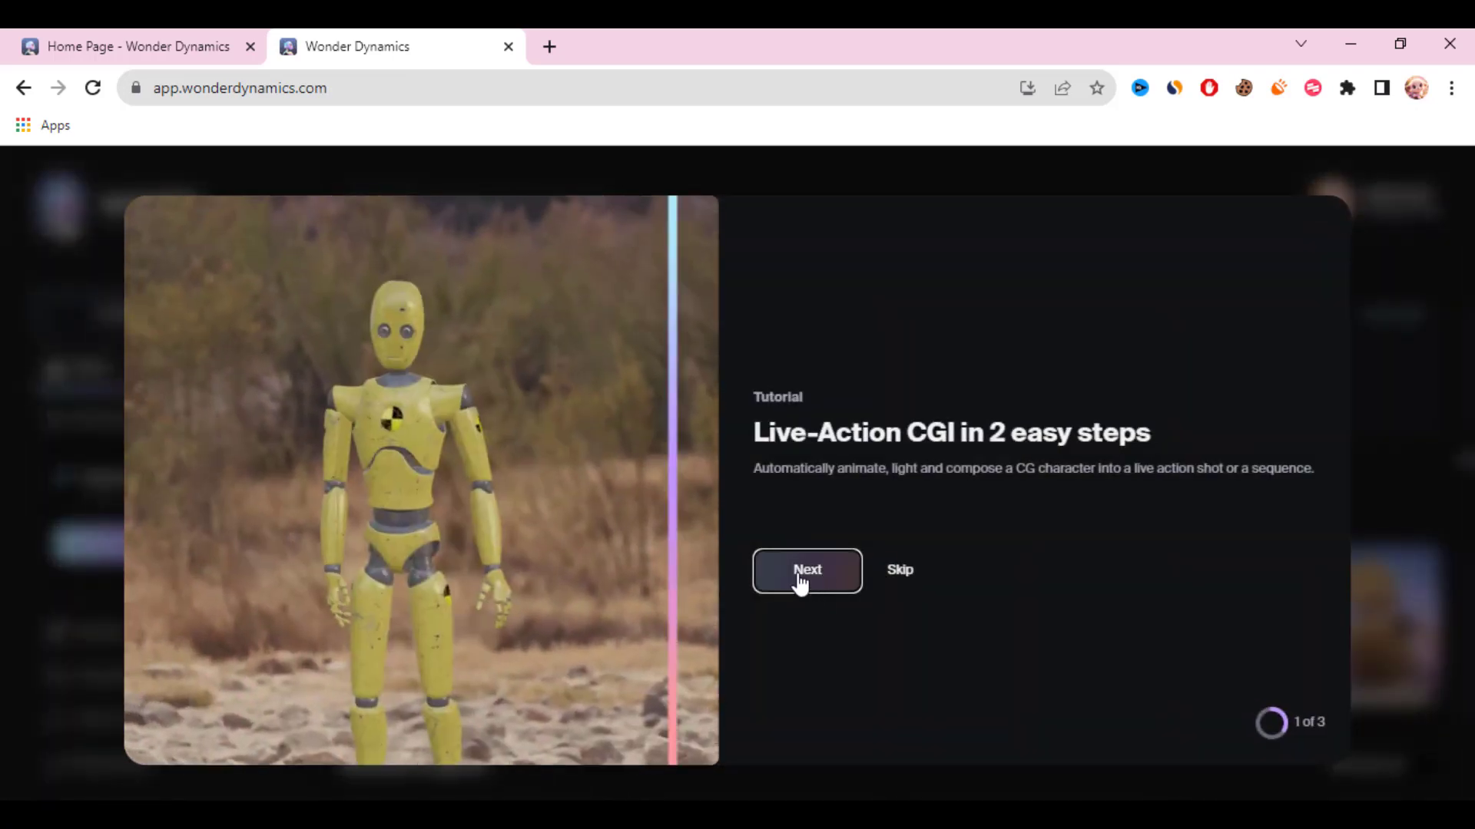
- Go through the introductory Live-Action CGI tutorial to the home page and hide all the chat notifications
left_click(799, 576)
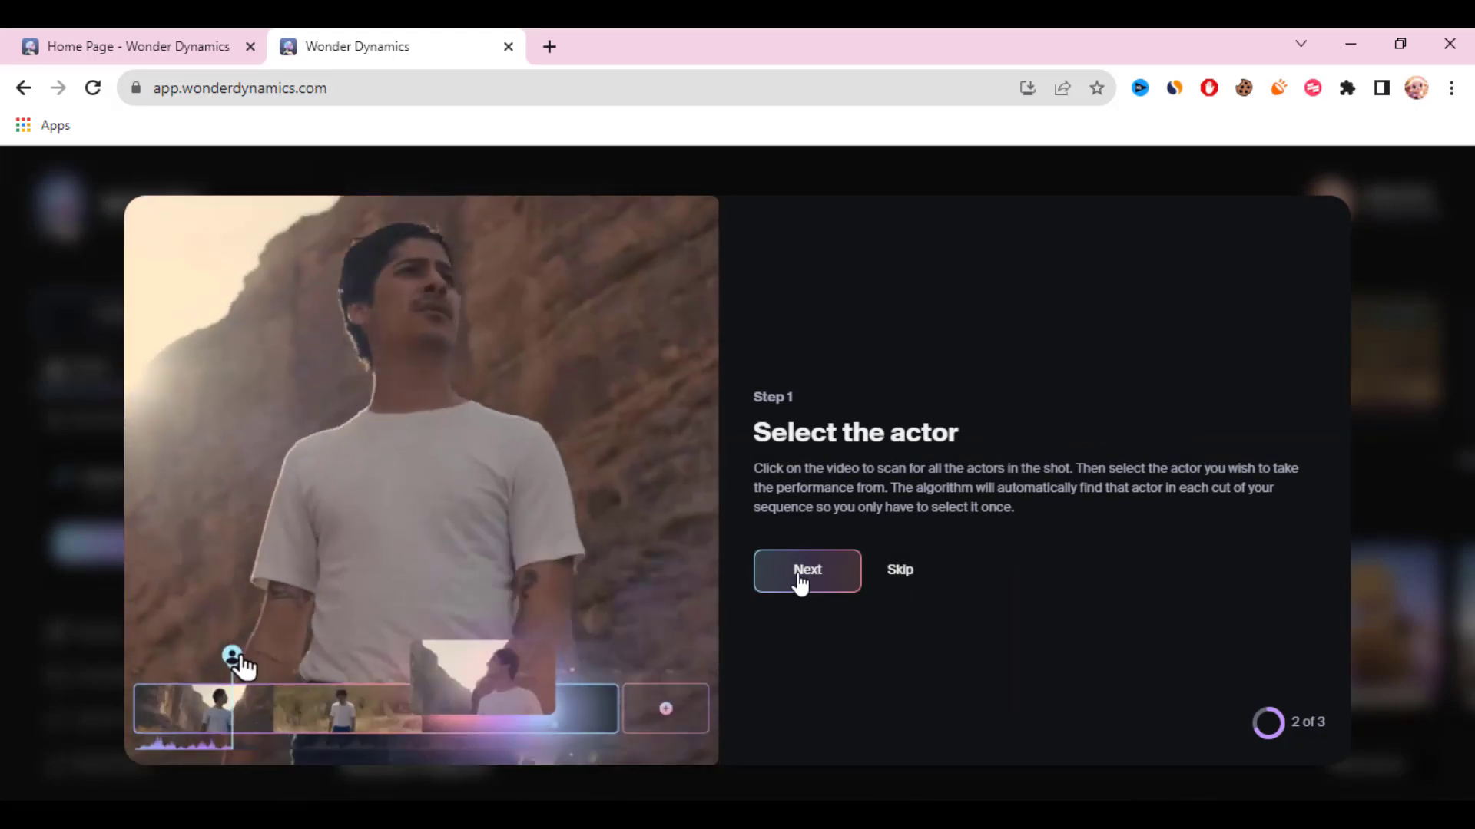
left_click(798, 578)
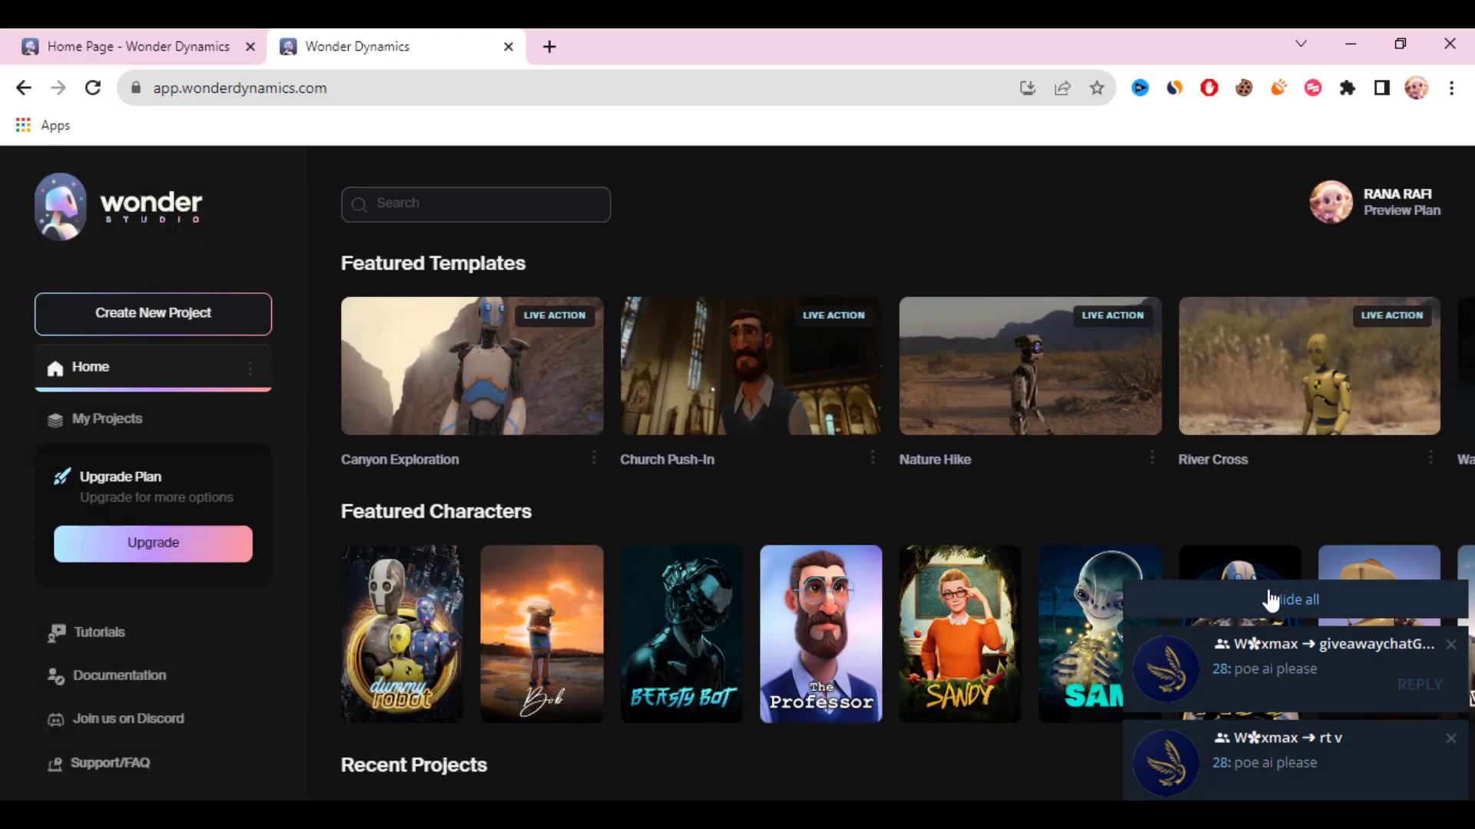
left_click(1271, 601)
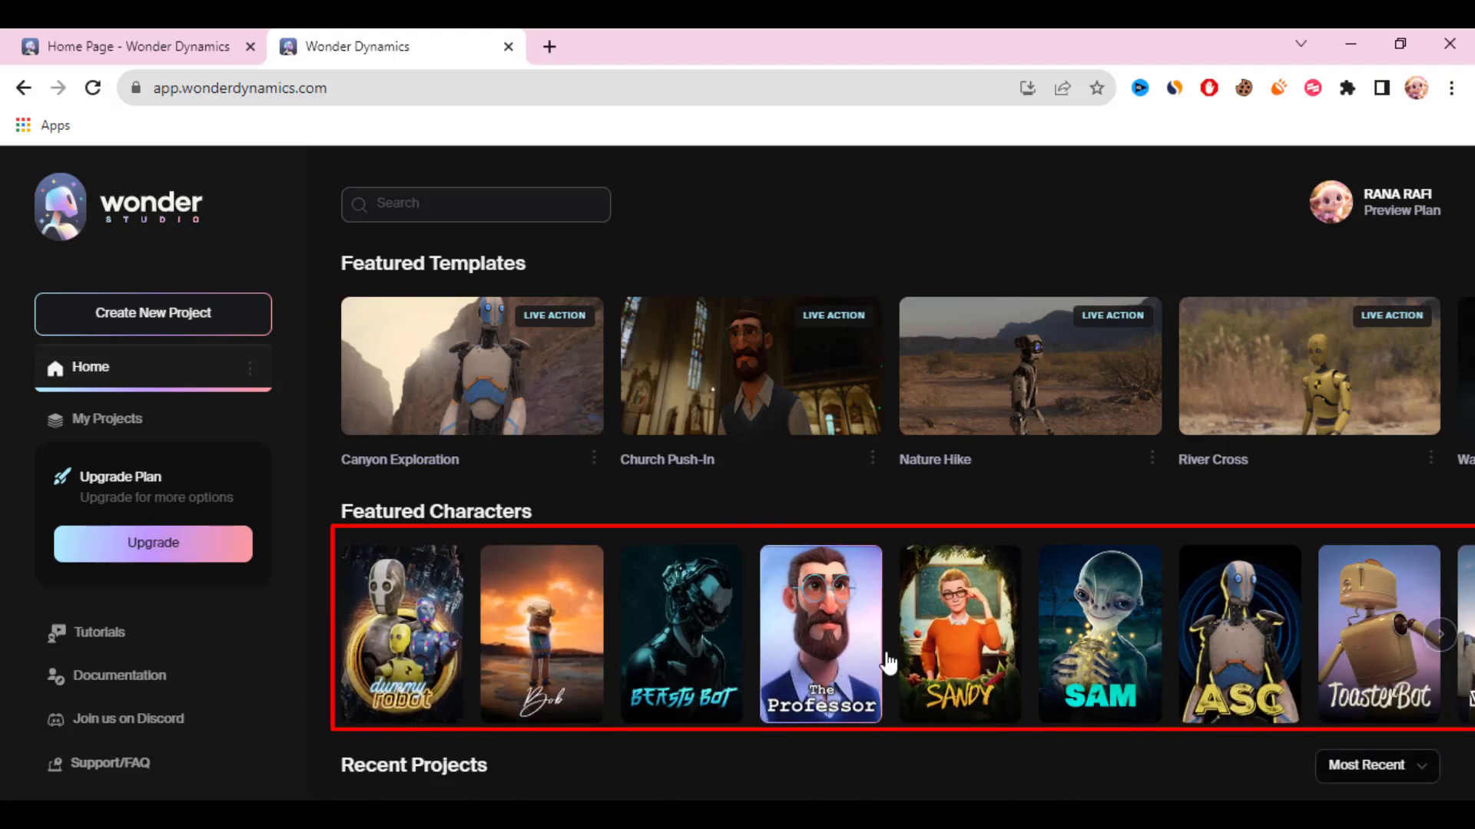
- Browse further through the featured characters, view the Radio Bot details, and close them
left_click(1441, 637)
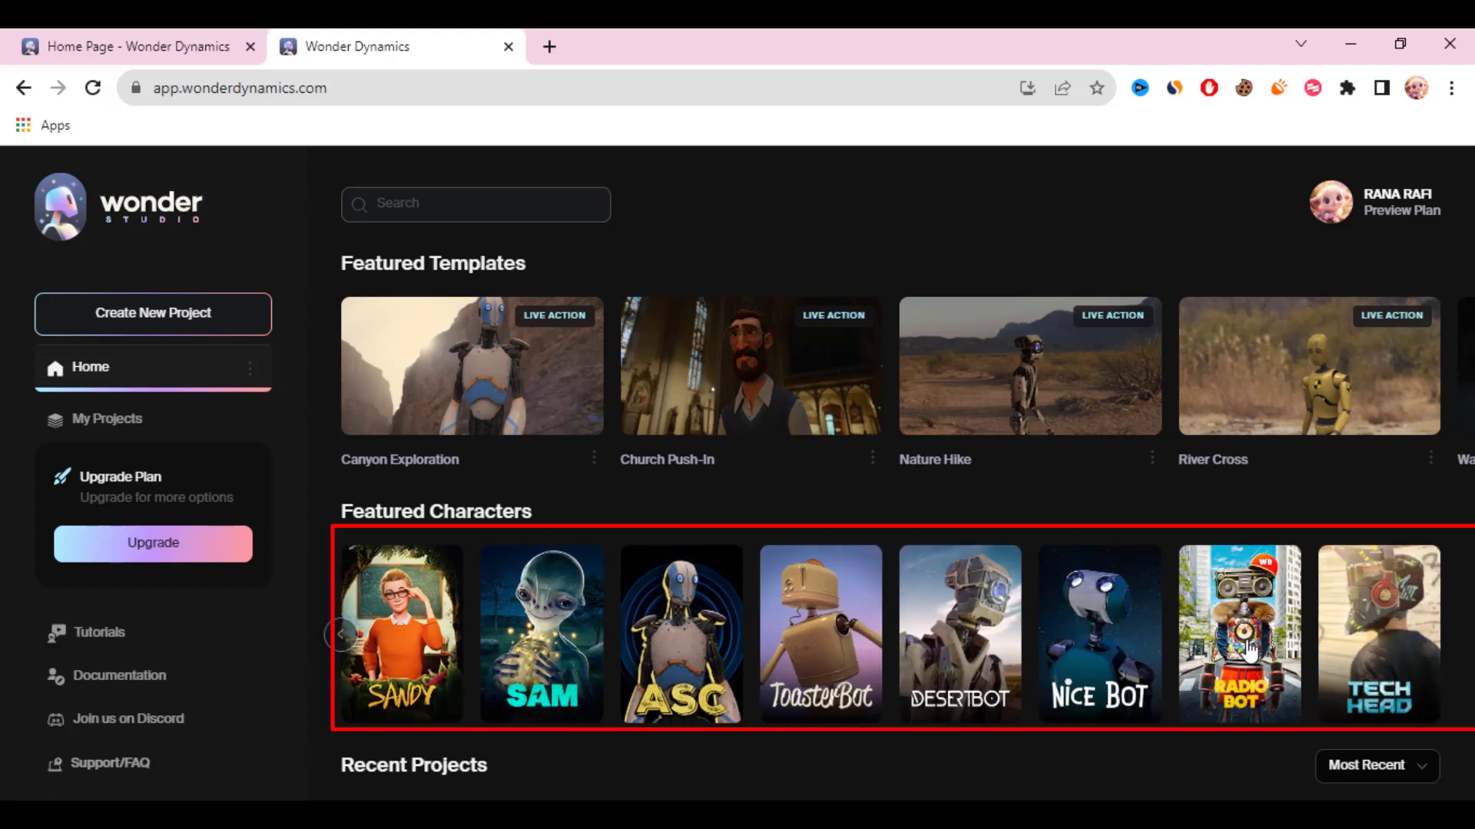
left_click(1249, 651)
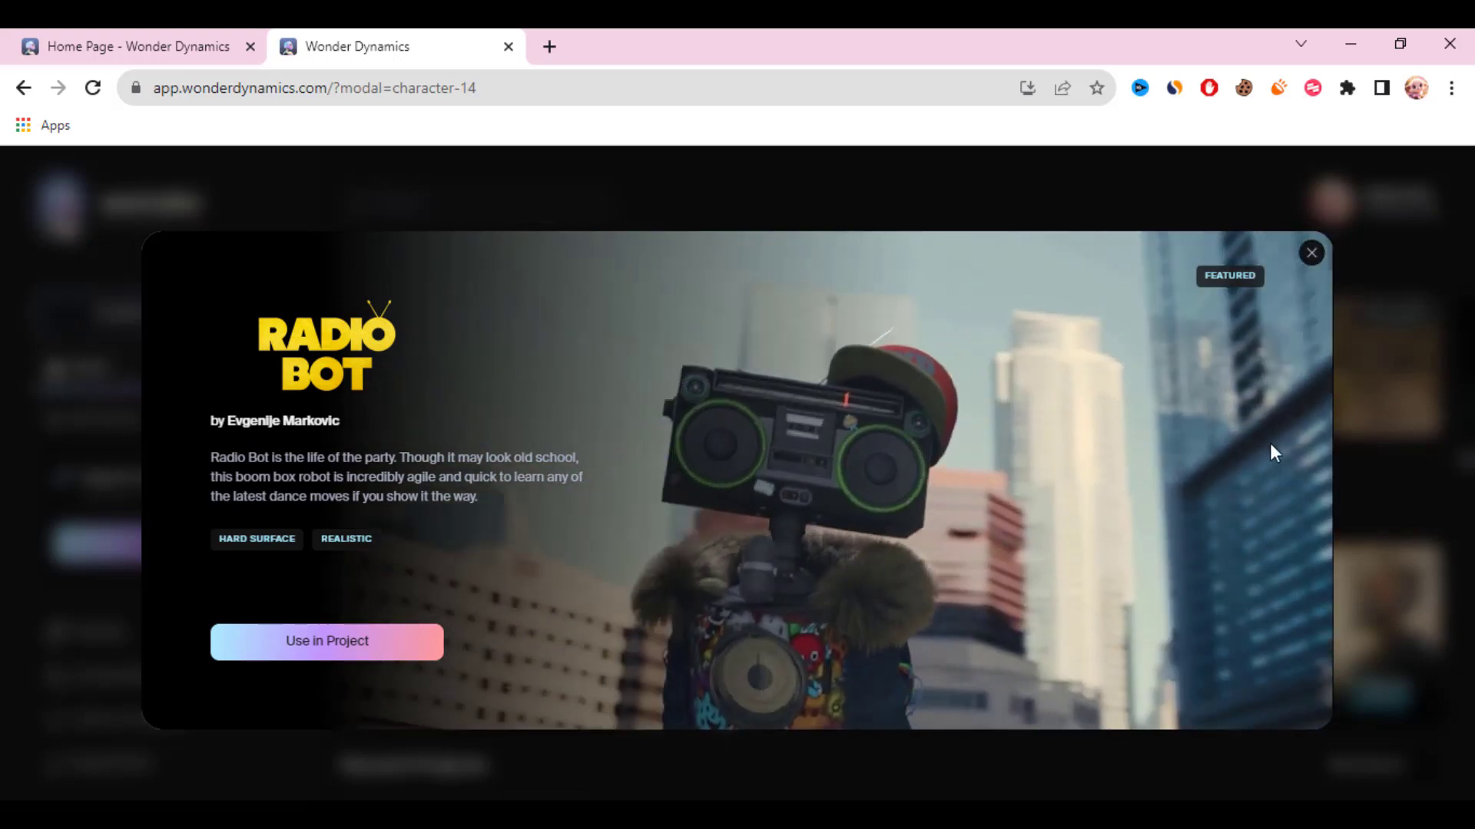
left_click(1311, 254)
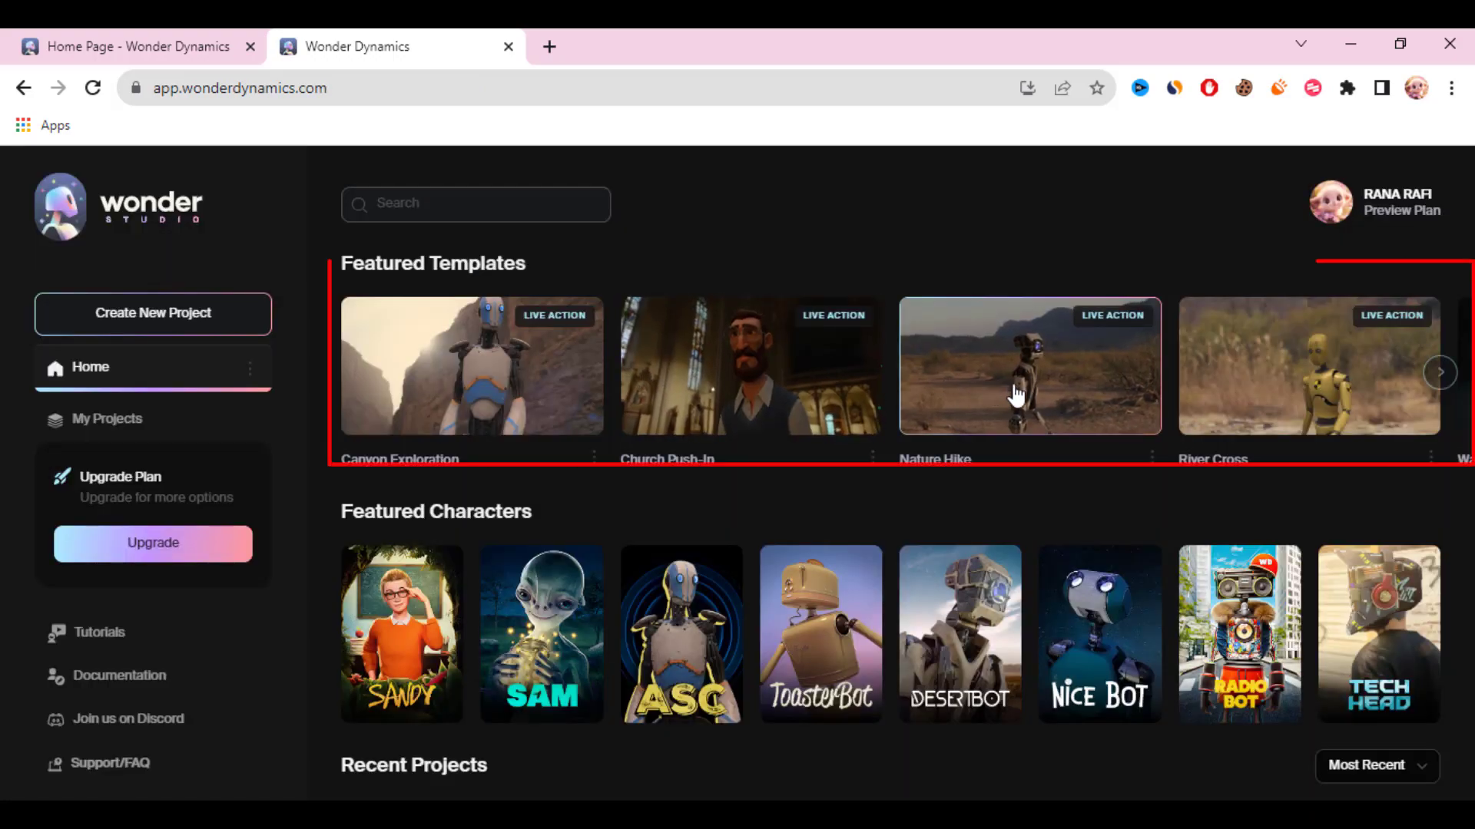
- Find the Warehouse Walk template among the featured templates and use it in a project
left_click(1439, 376)
left_click(1427, 388)
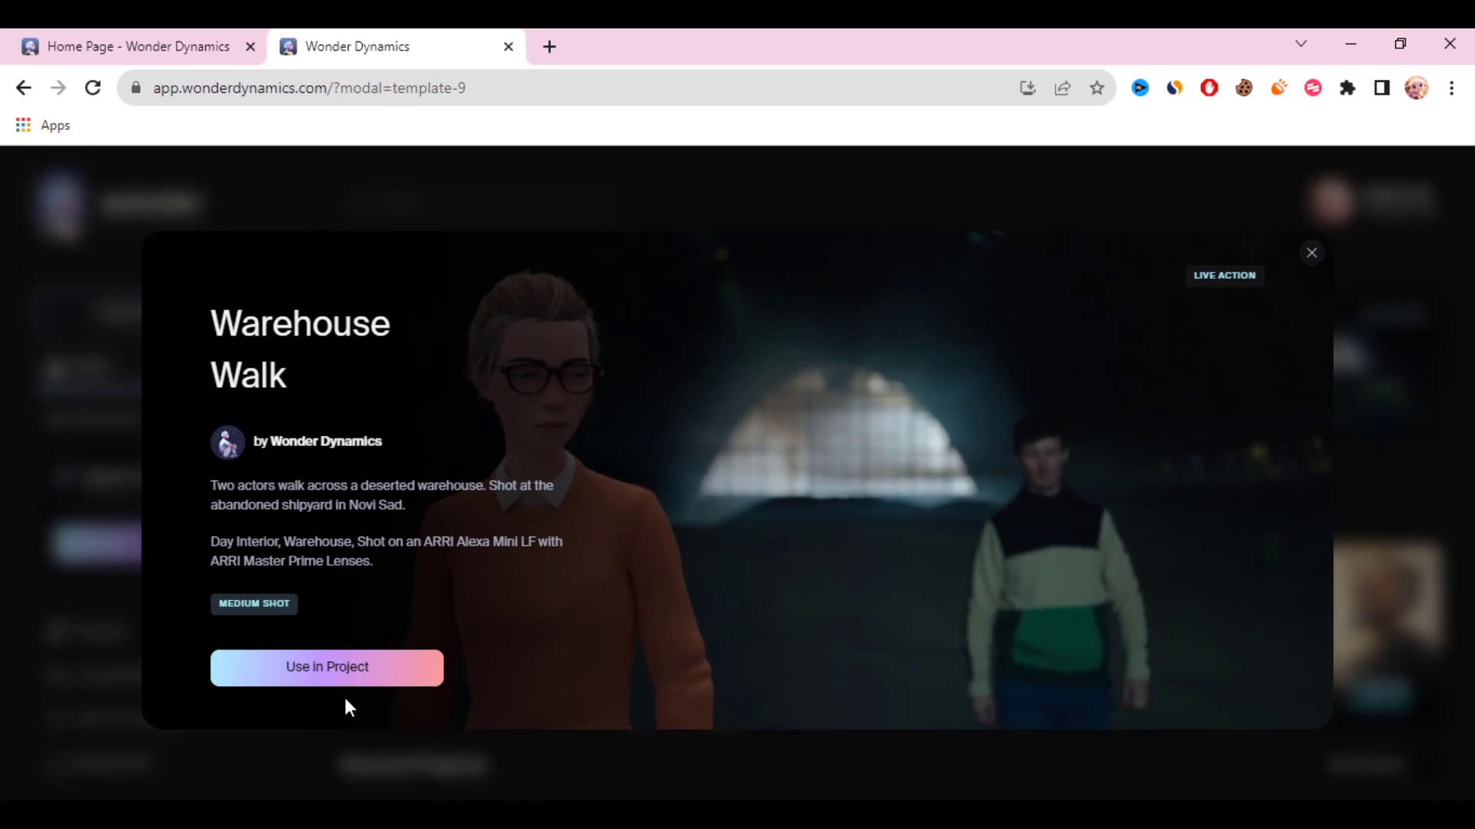
left_click(350, 680)
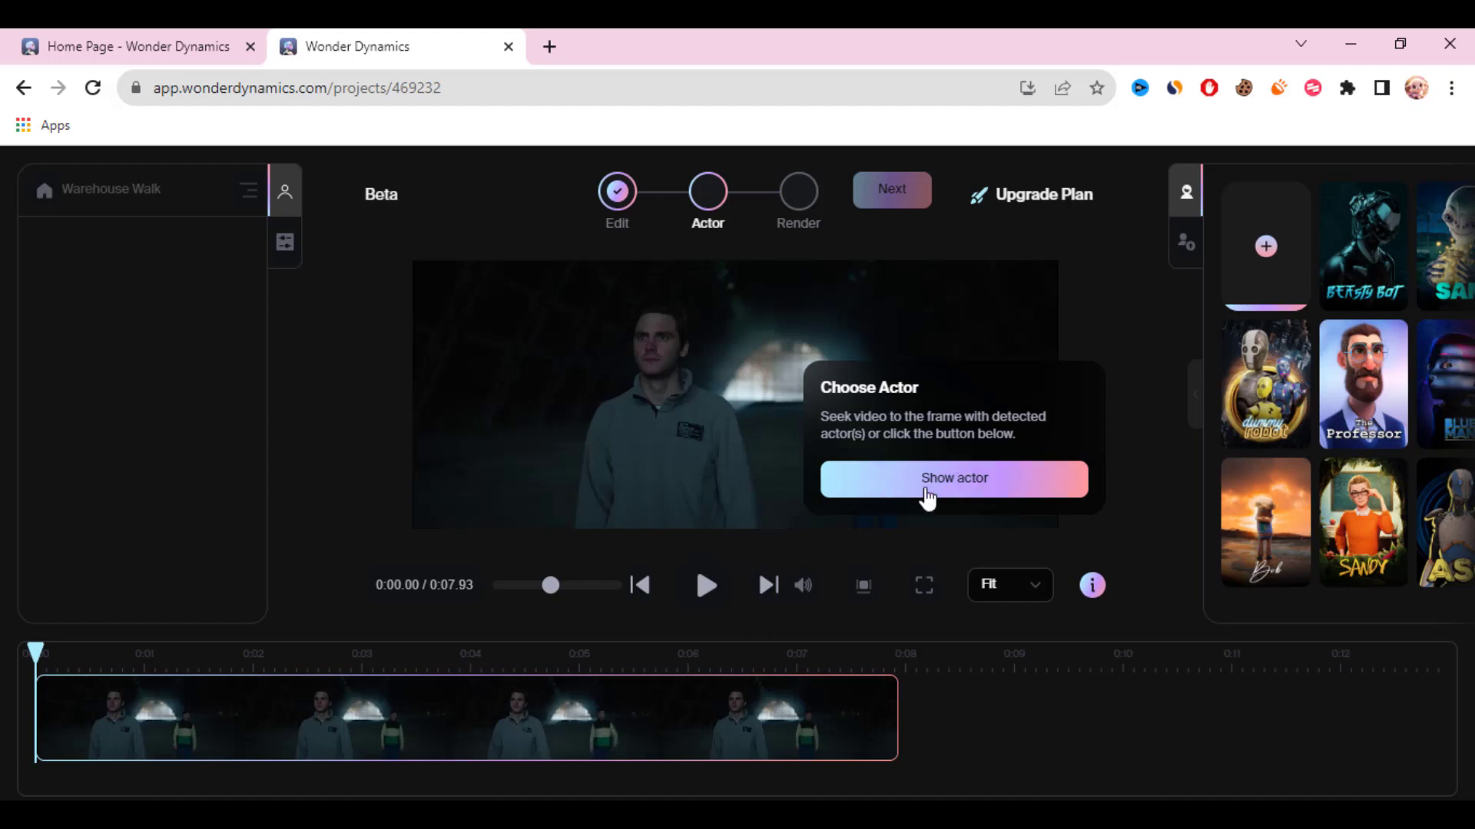
- Preview the start of the warehouse clip, pause it, and show the frame with the detected actor
left_click(705, 588)
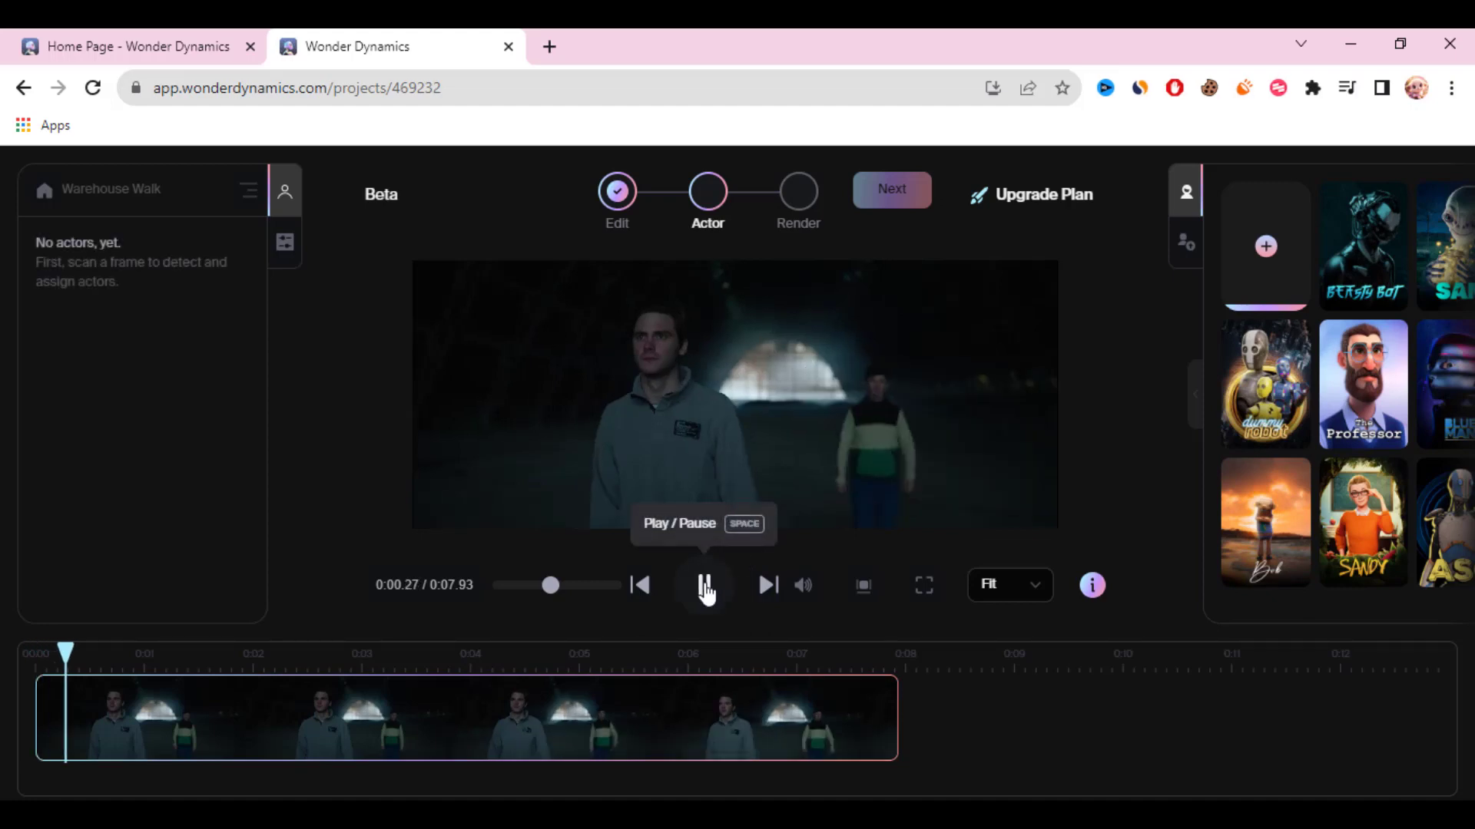
left_click(705, 587)
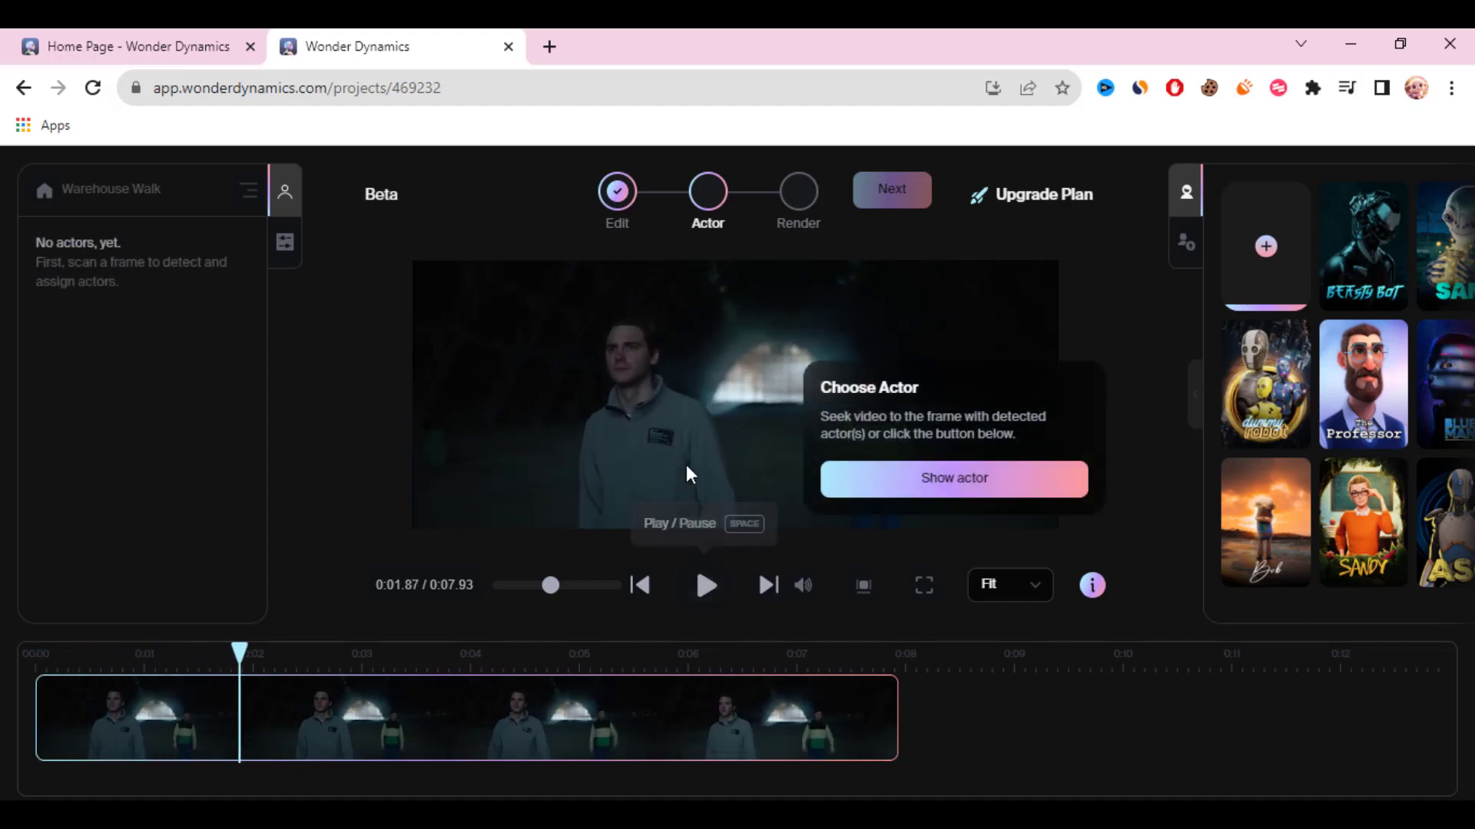
left_click(883, 484)
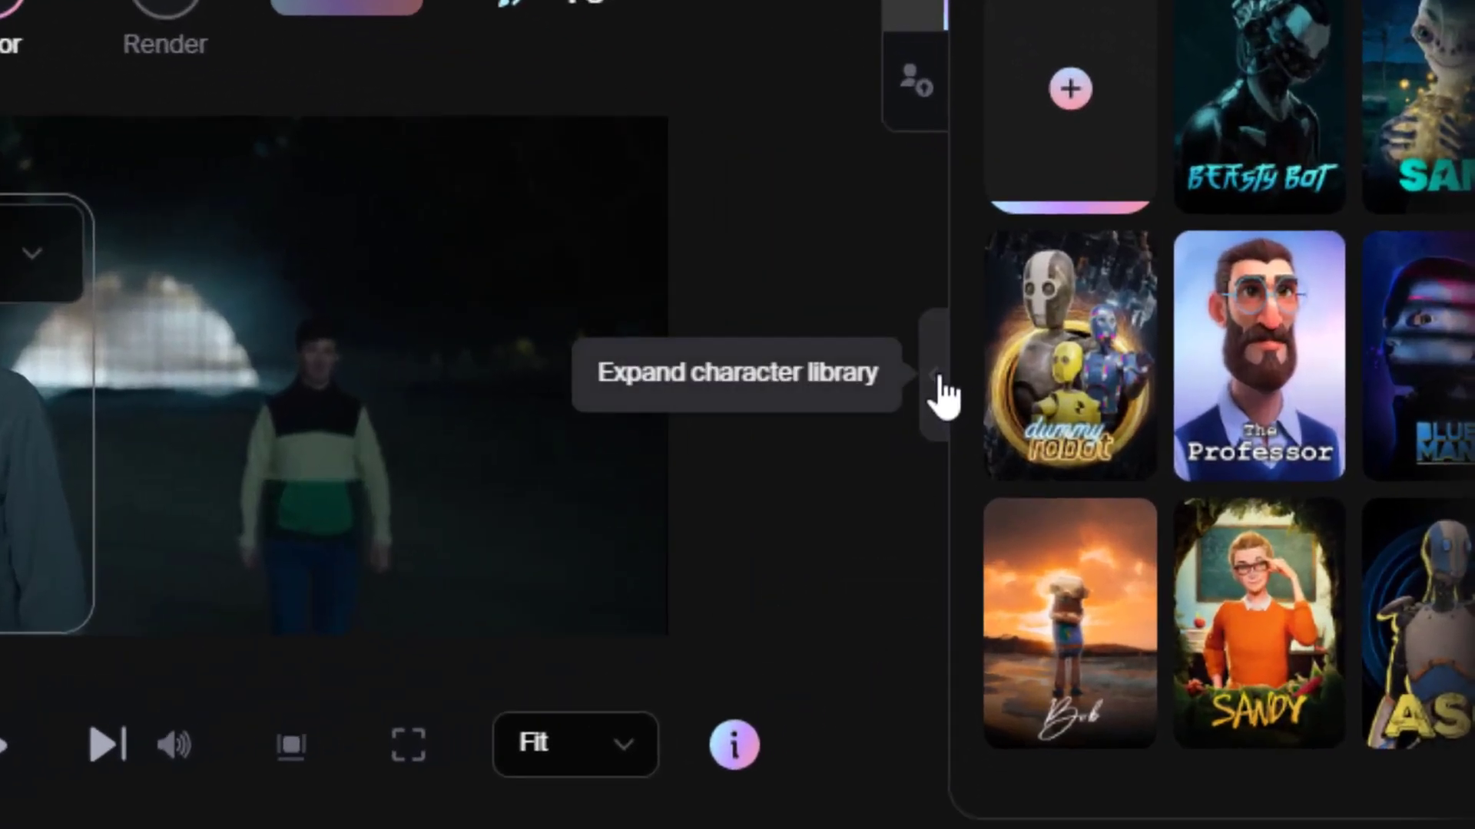
- Browse the expanded character library, including Dummy Robot, collapse it, and assign The Professor to Actor 1
left_click(1196, 396)
left_click(1073, 426)
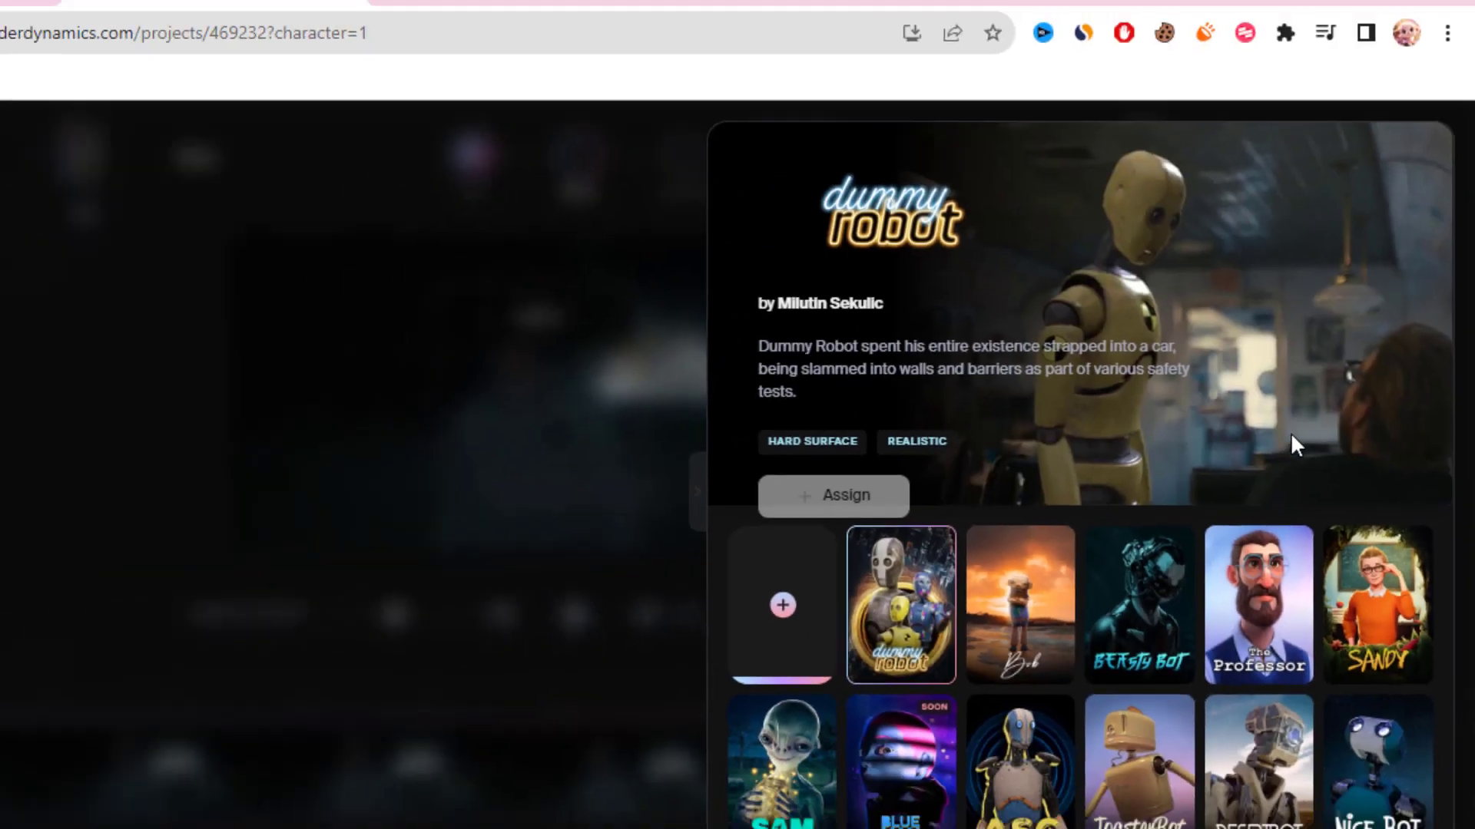
scroll(1229, 614, "down", 4)
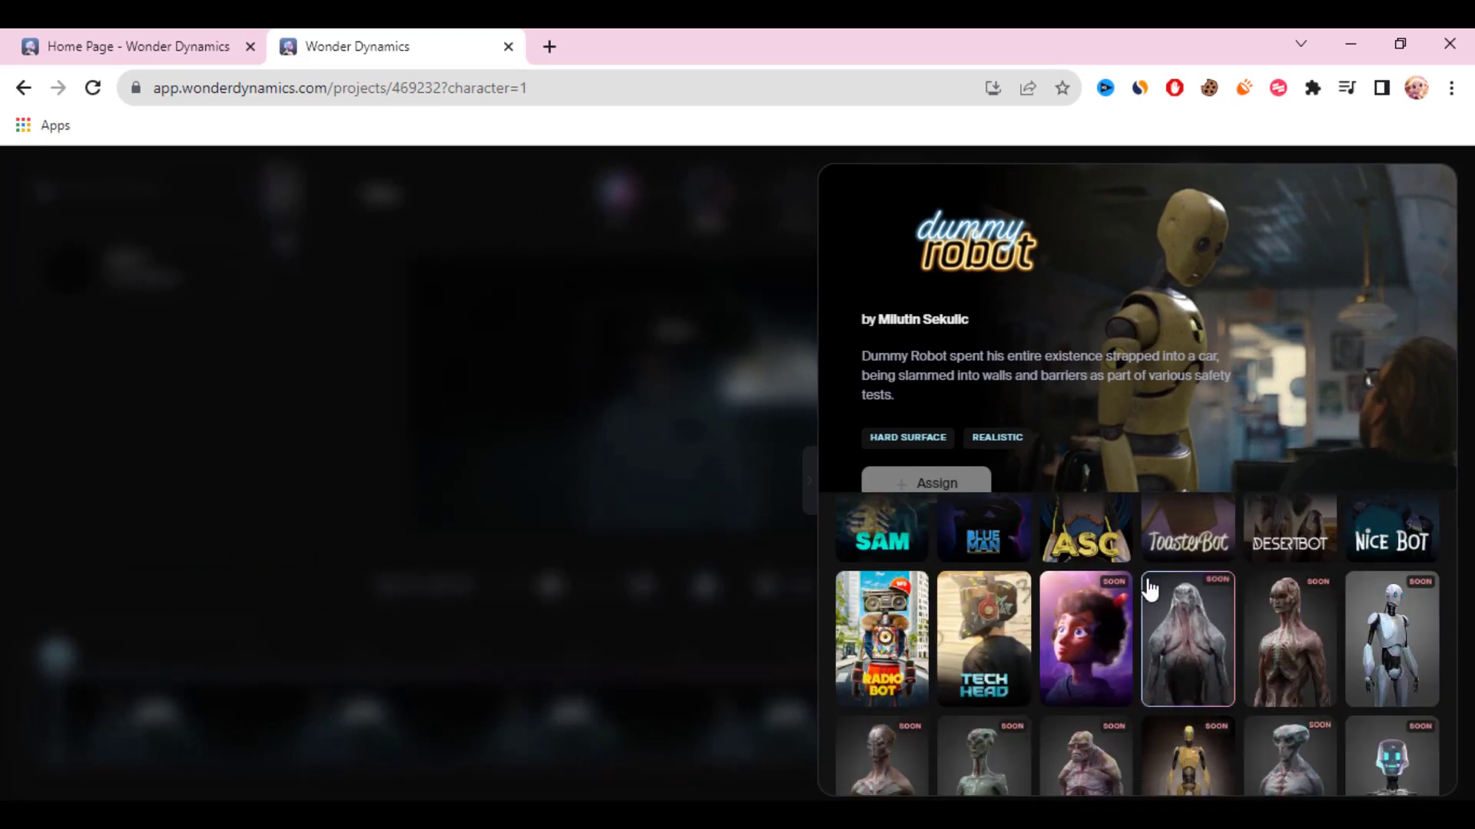
scroll(1150, 590, "down", 3)
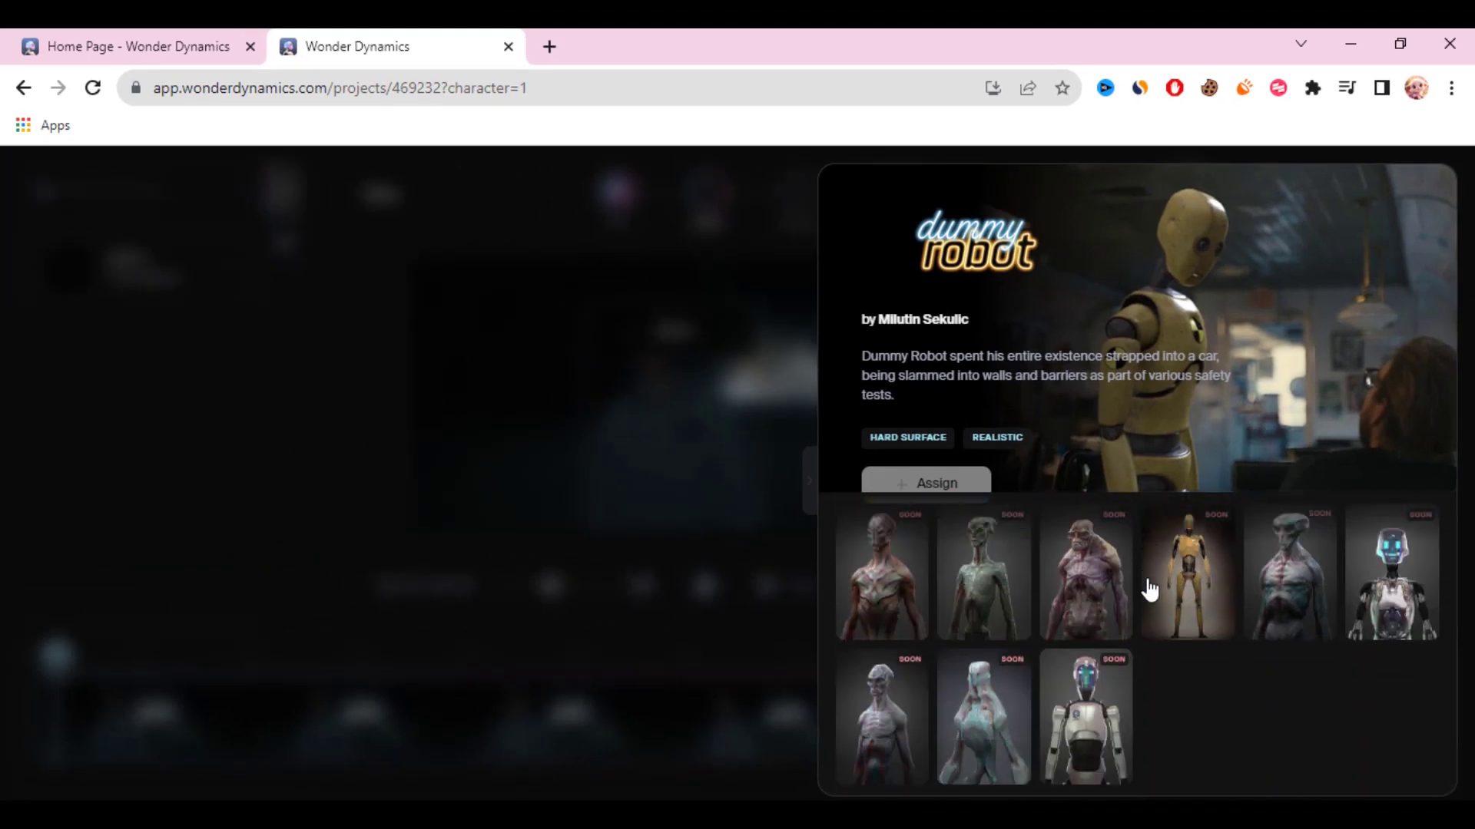
left_click(809, 480)
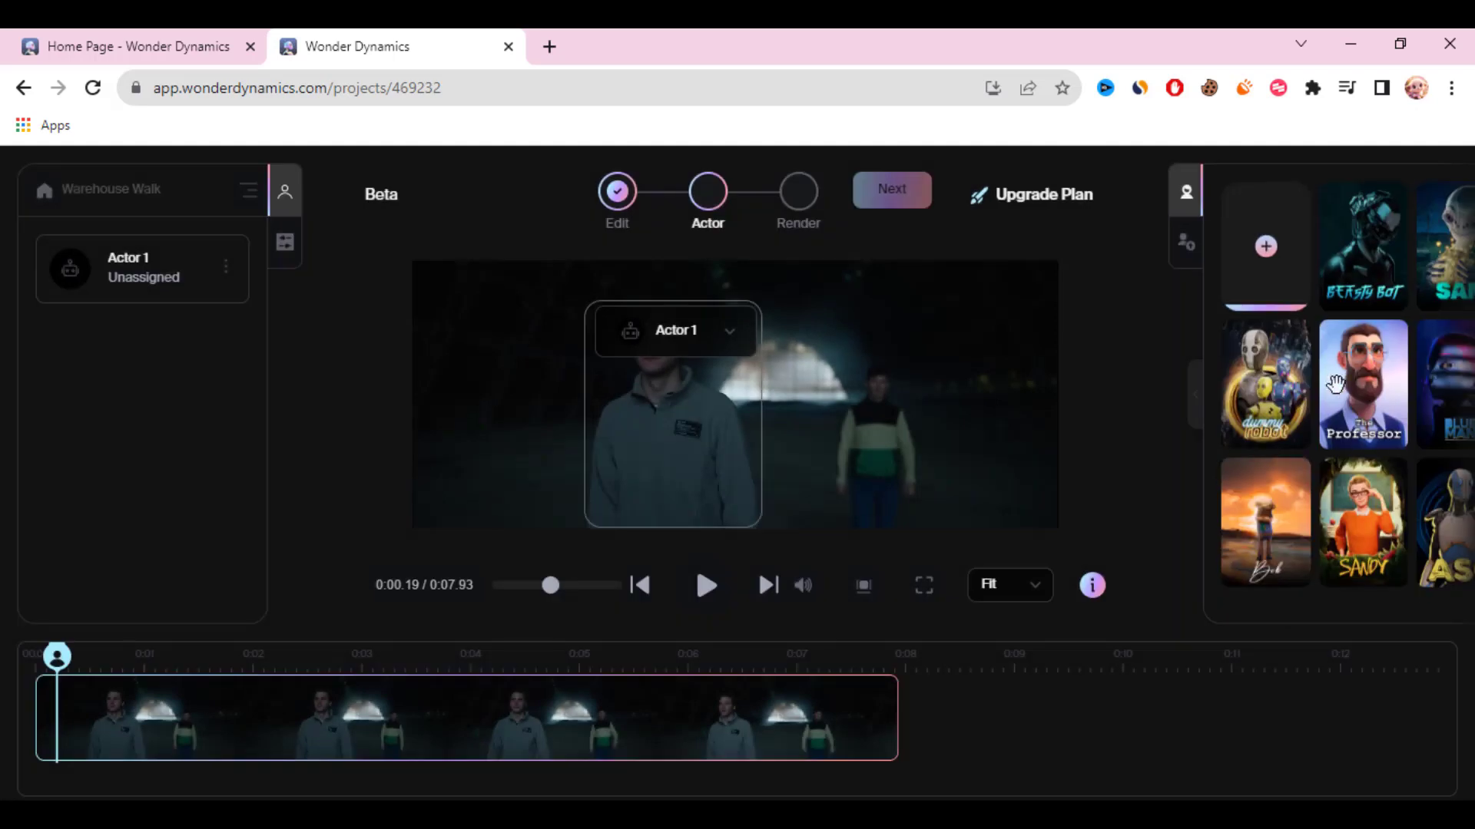
left_click_drag(1358, 381, 669, 415)
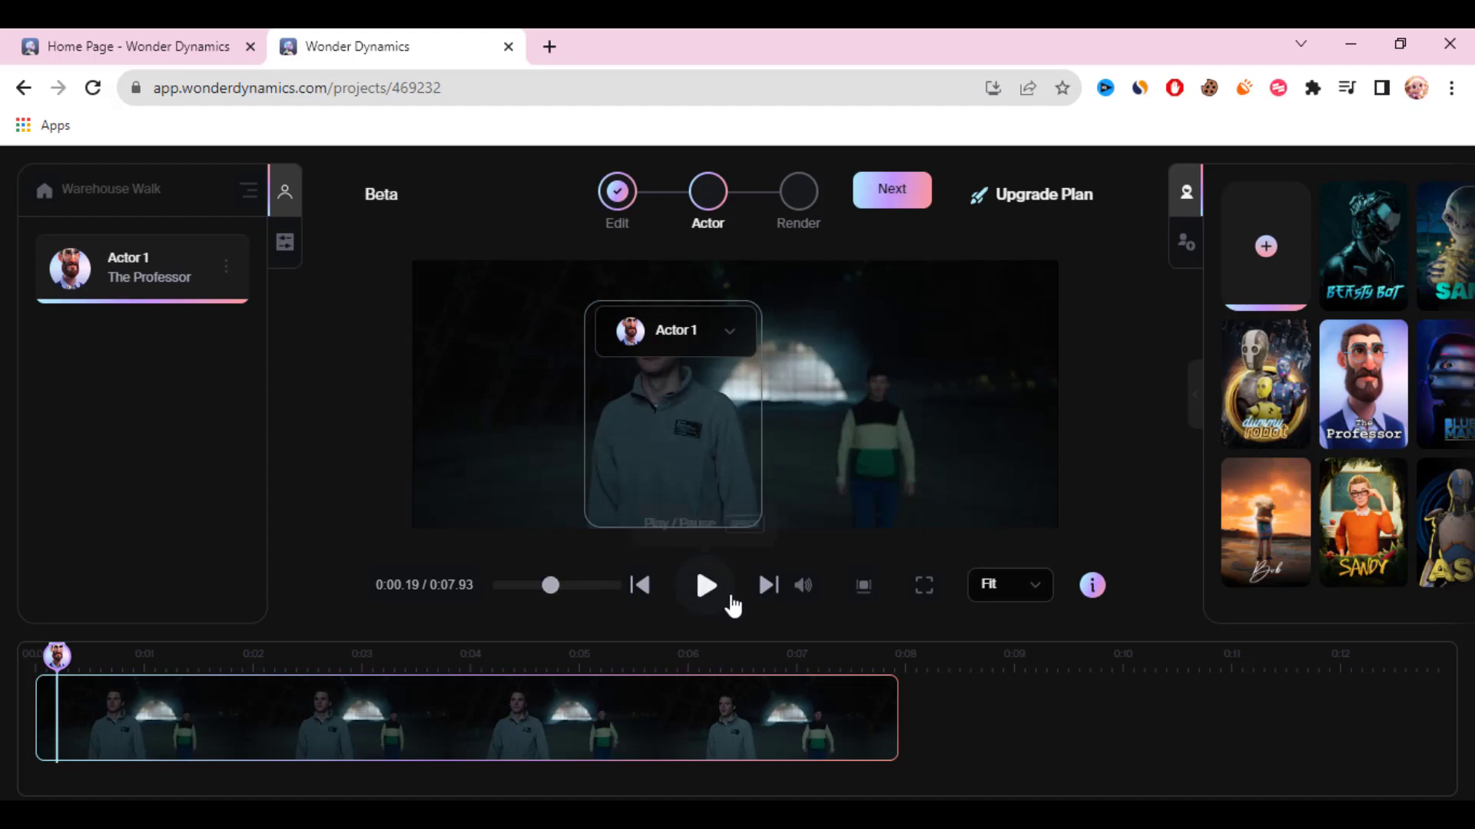
- Preview the clip briefly and start processing the final composition as a 1080p MP4, video only
left_click(704, 587)
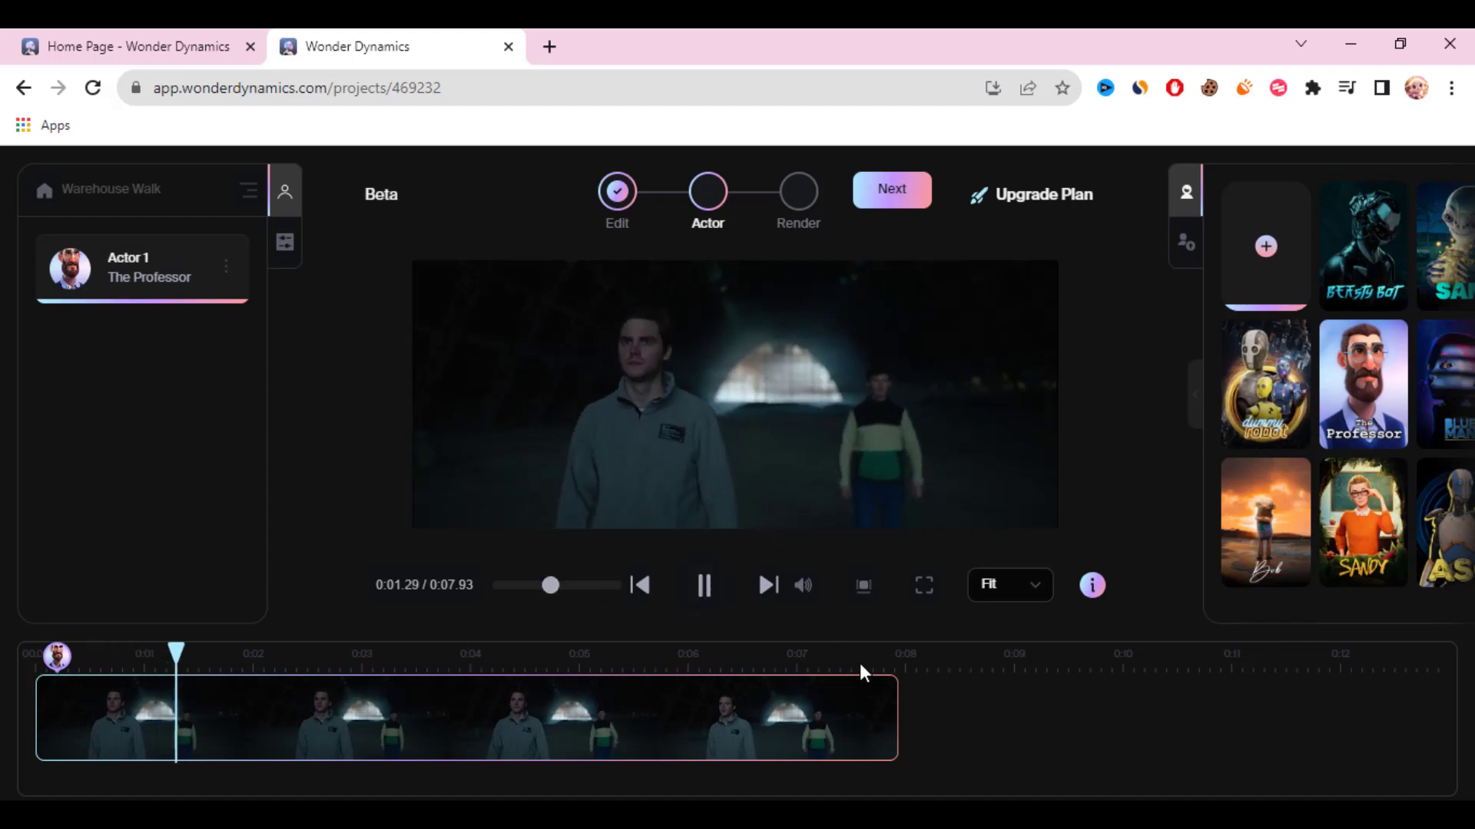
left_click(702, 583)
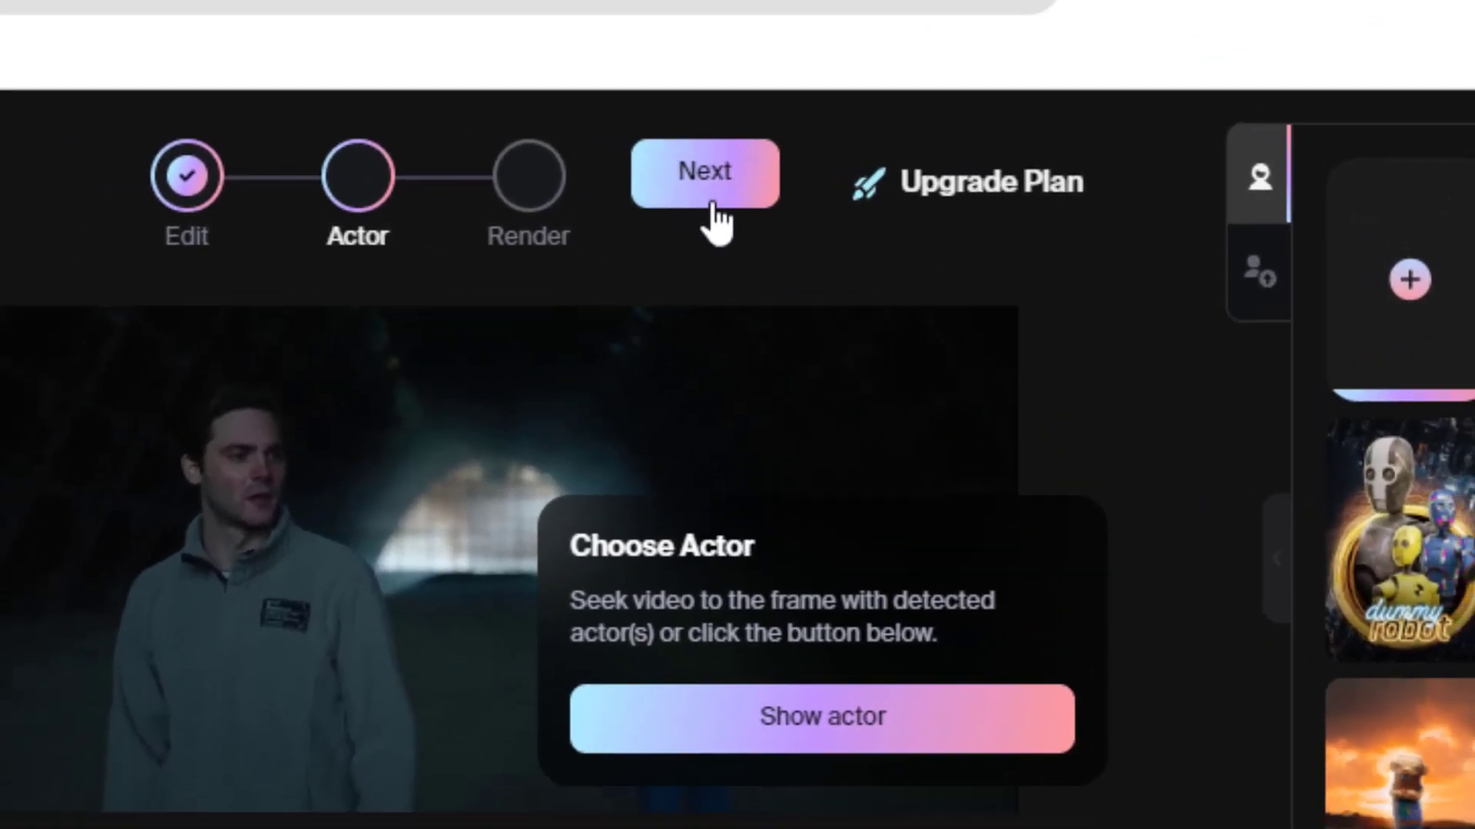
left_click(701, 196)
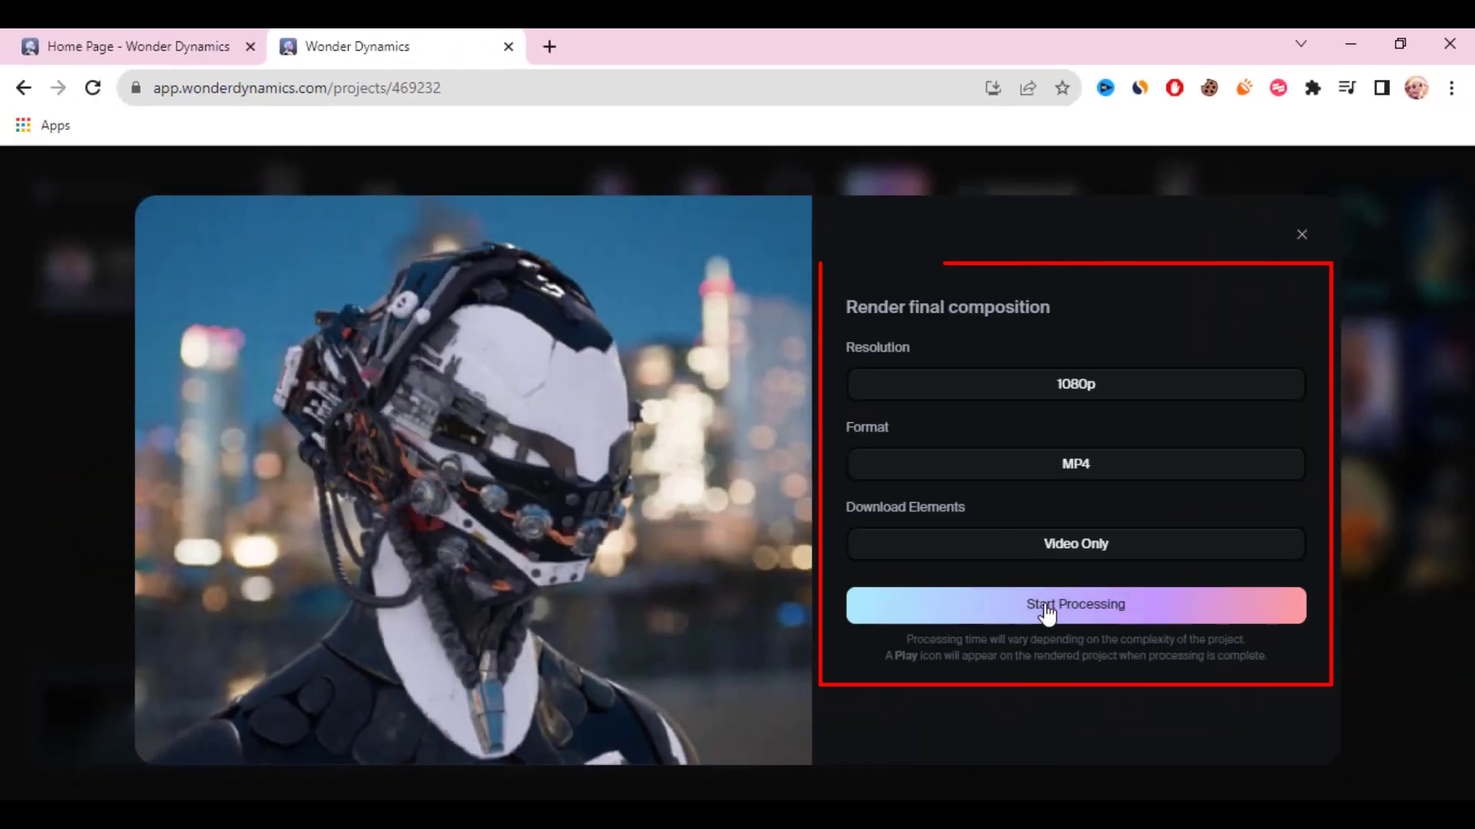
left_click(1047, 612)
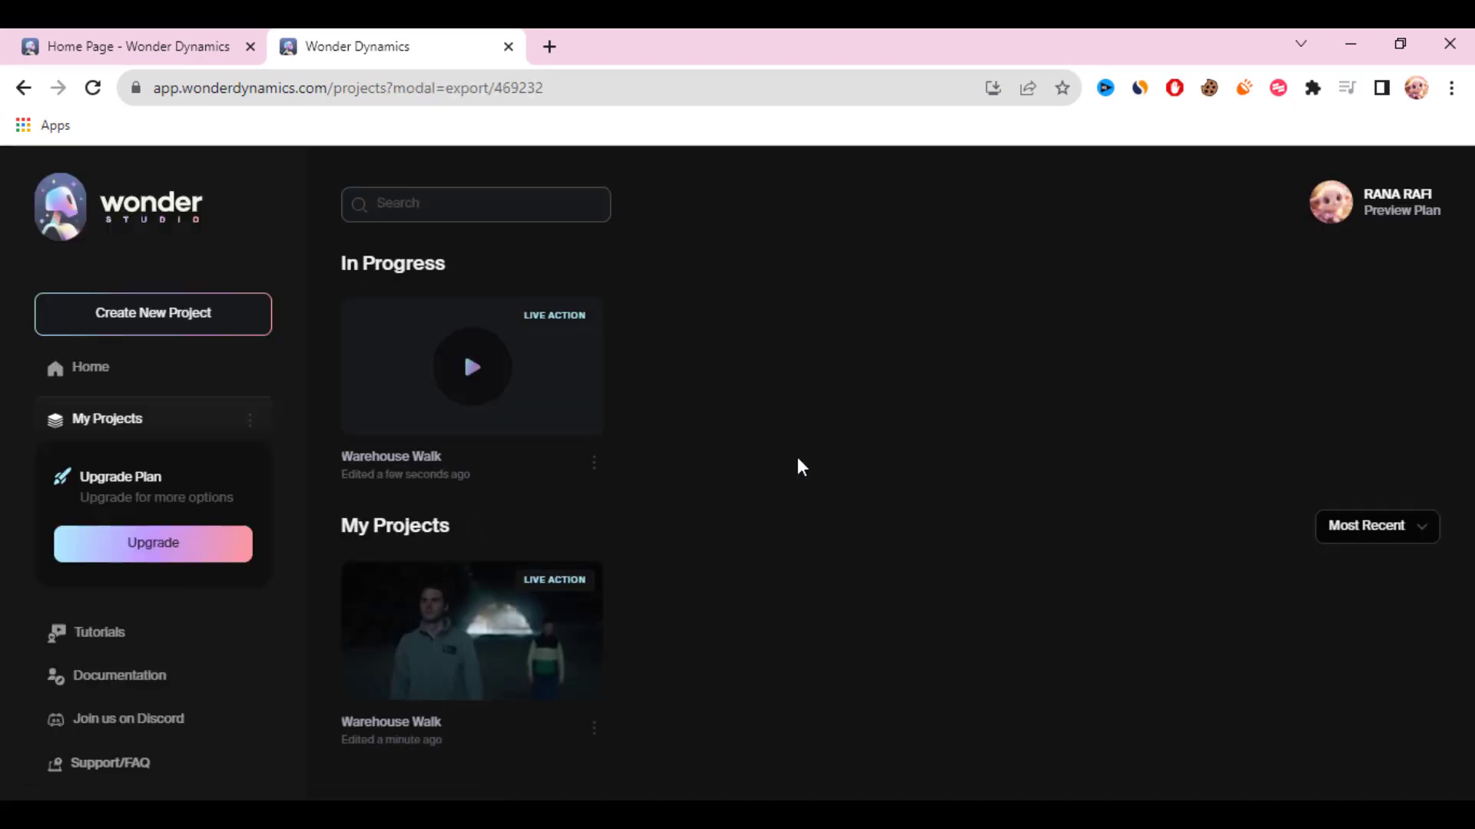
- Open the processed Warehouse Walk project, play its rendered video to check The Professor, and close it
left_click(489, 392)
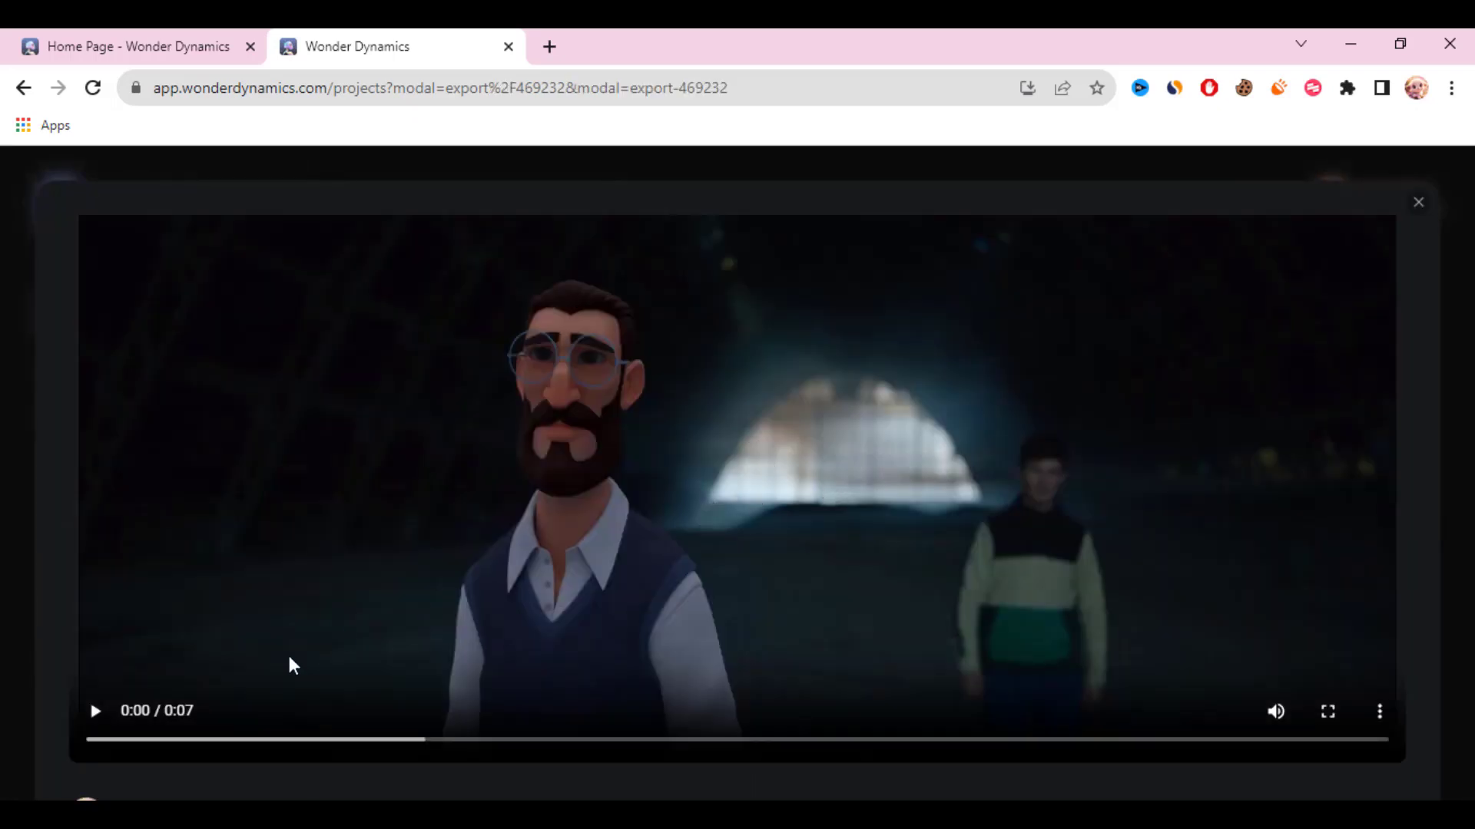
left_click(106, 713)
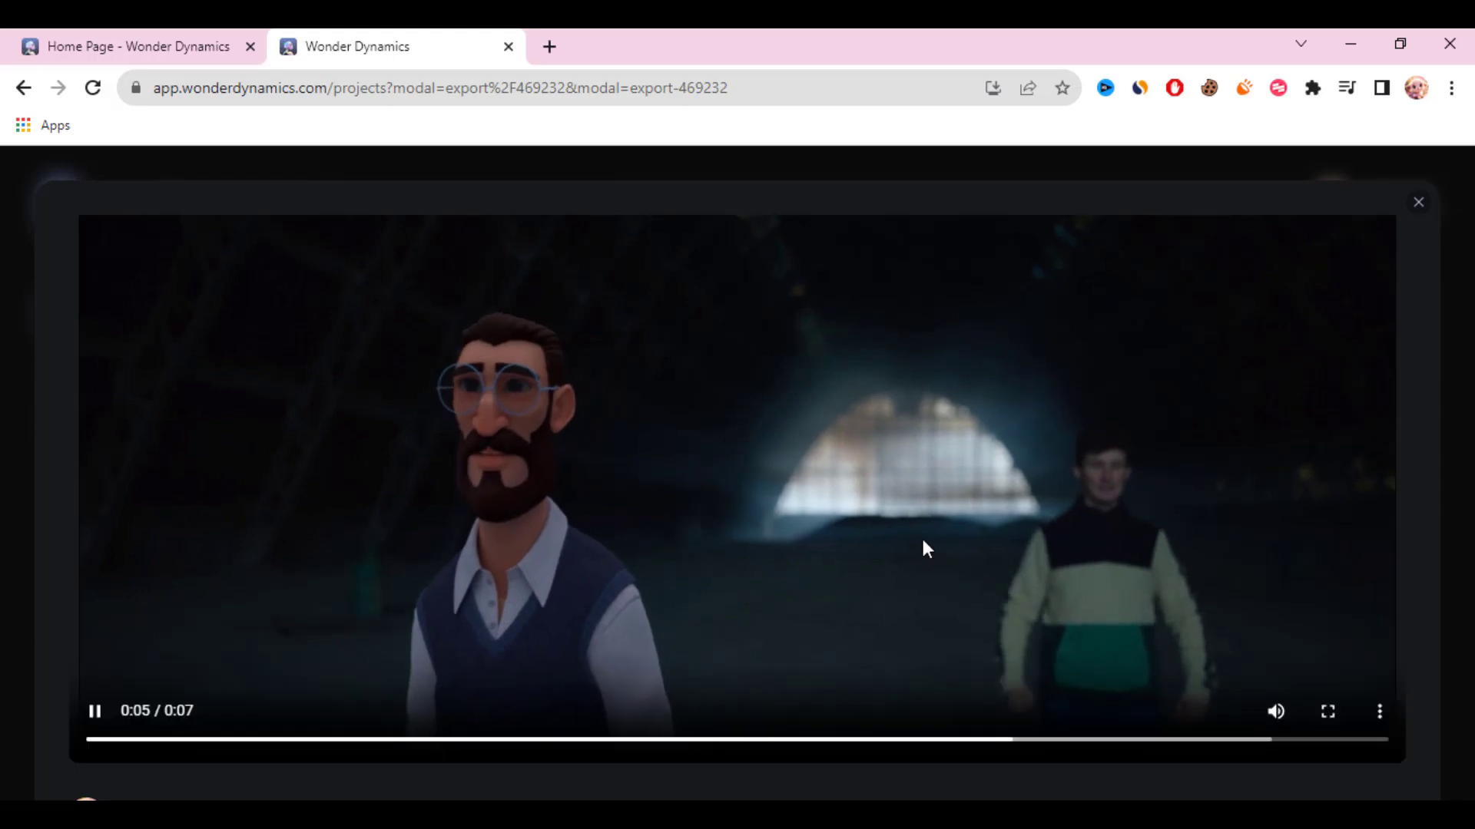
left_click(1417, 216)
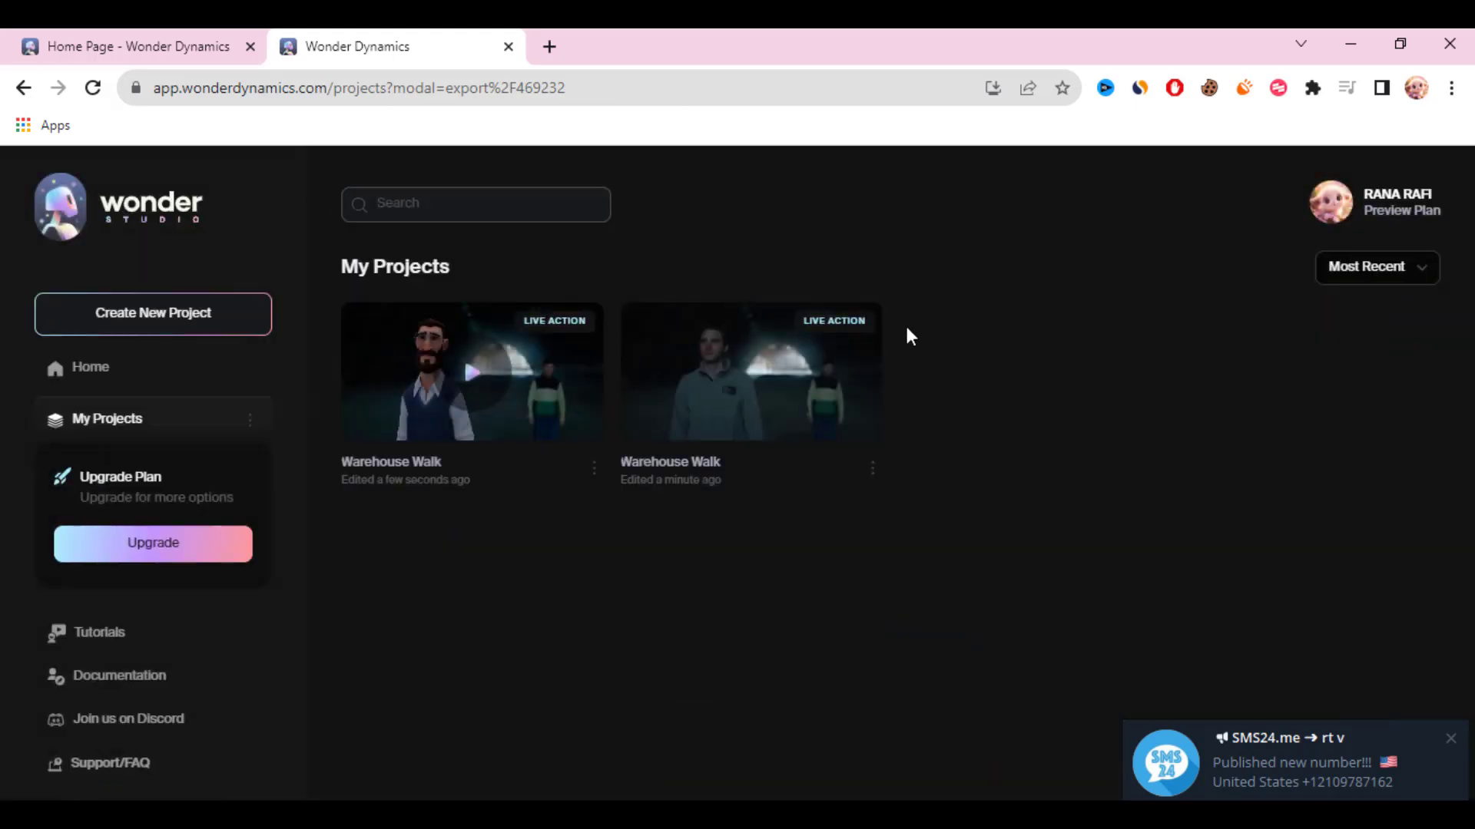
- Return to the home page and use the Nature Hike featured template in a project
left_click(167, 379)
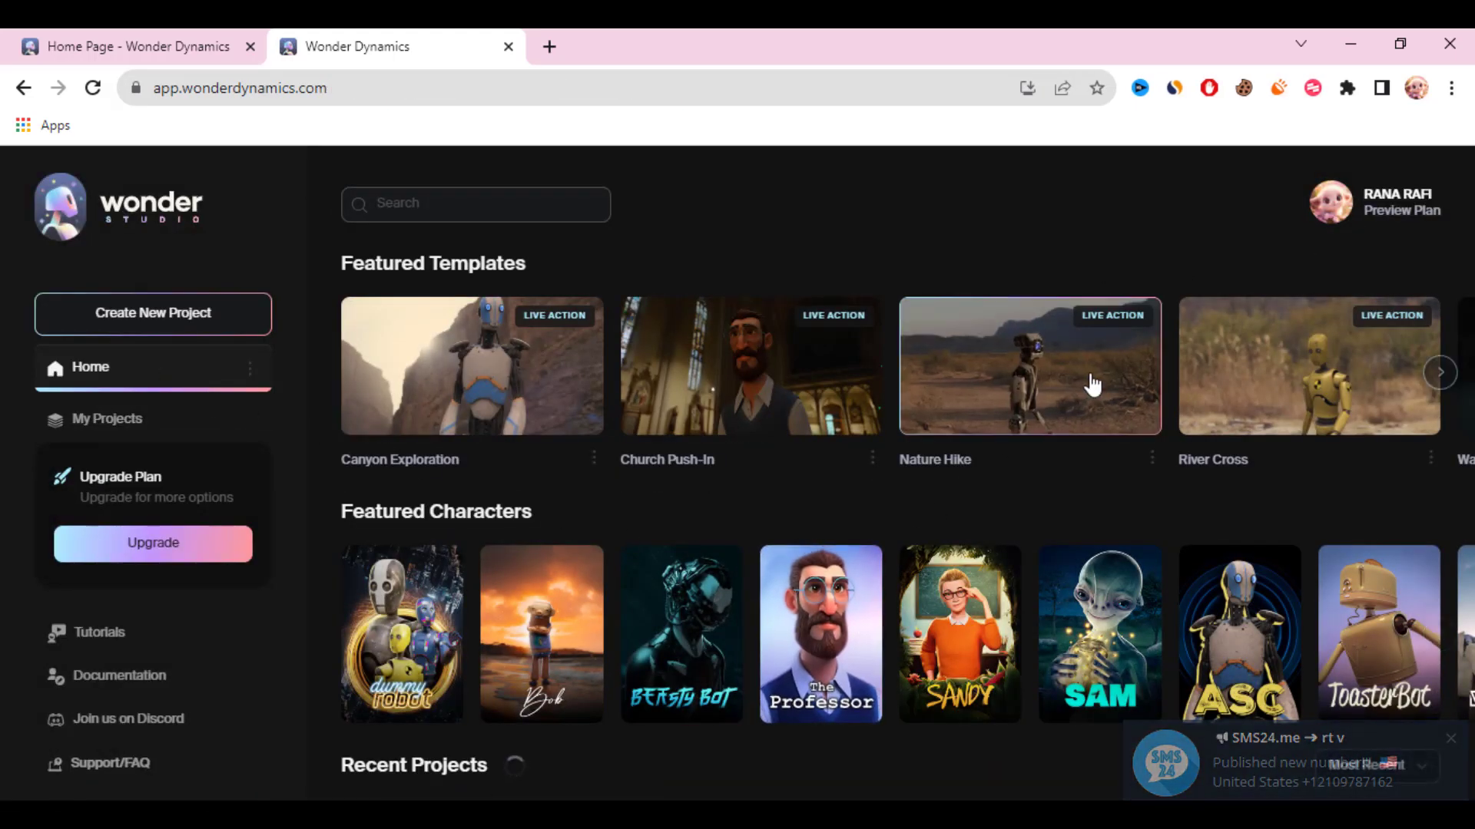
left_click(1069, 412)
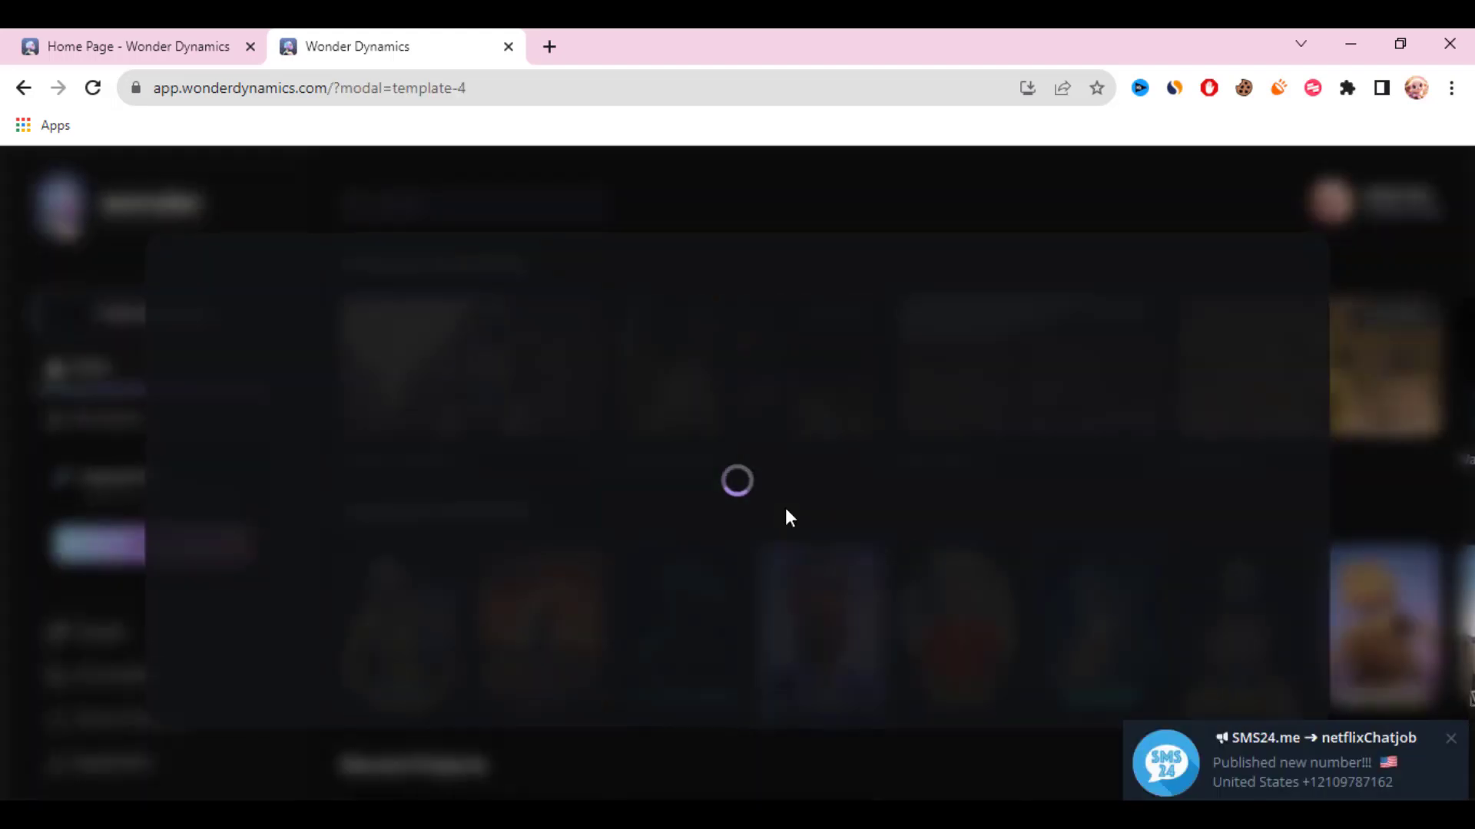
left_click(347, 641)
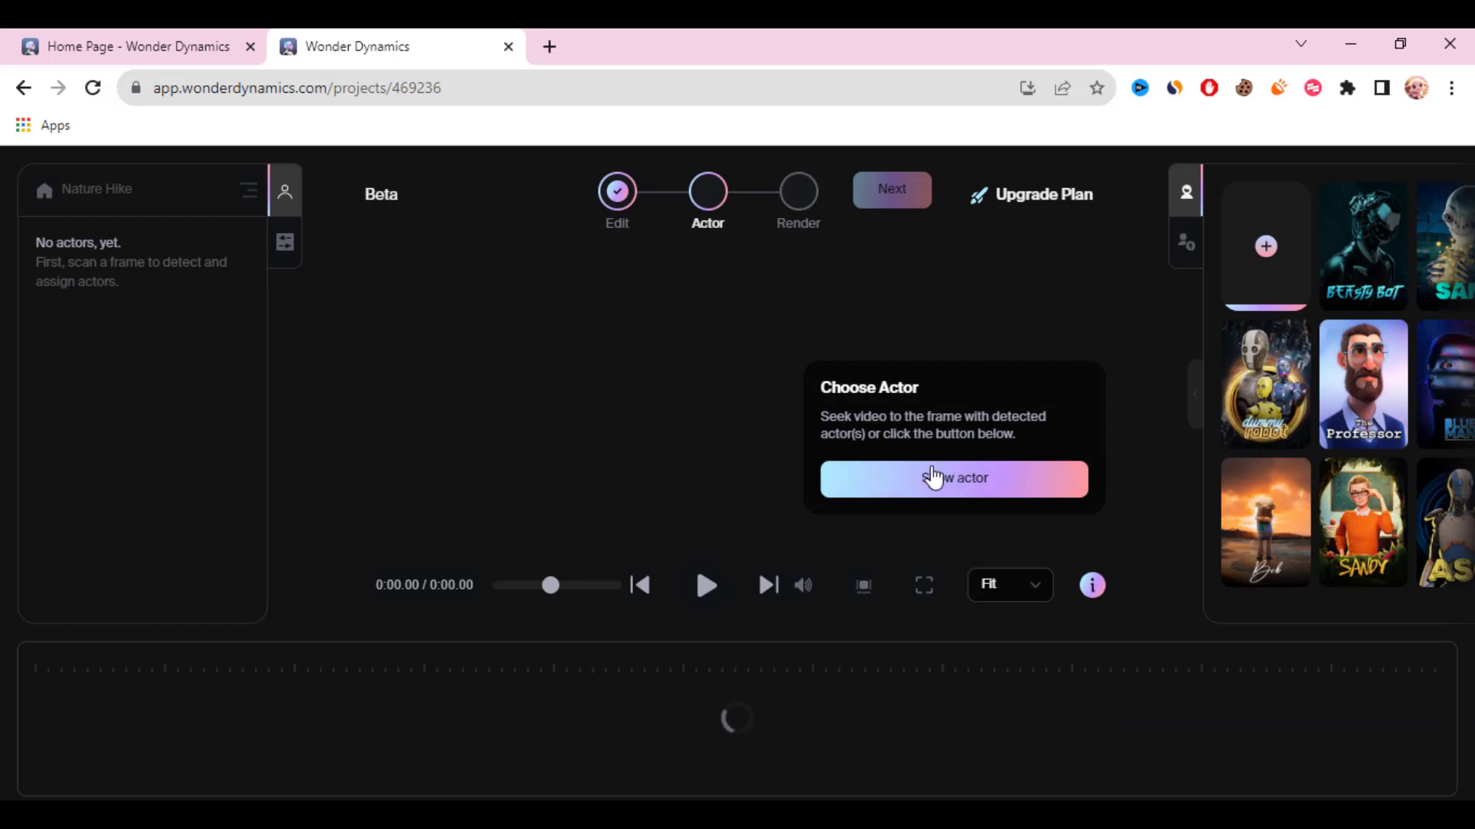
- Preview the start of the Nature Hike clip and pause it
left_click(705, 586)
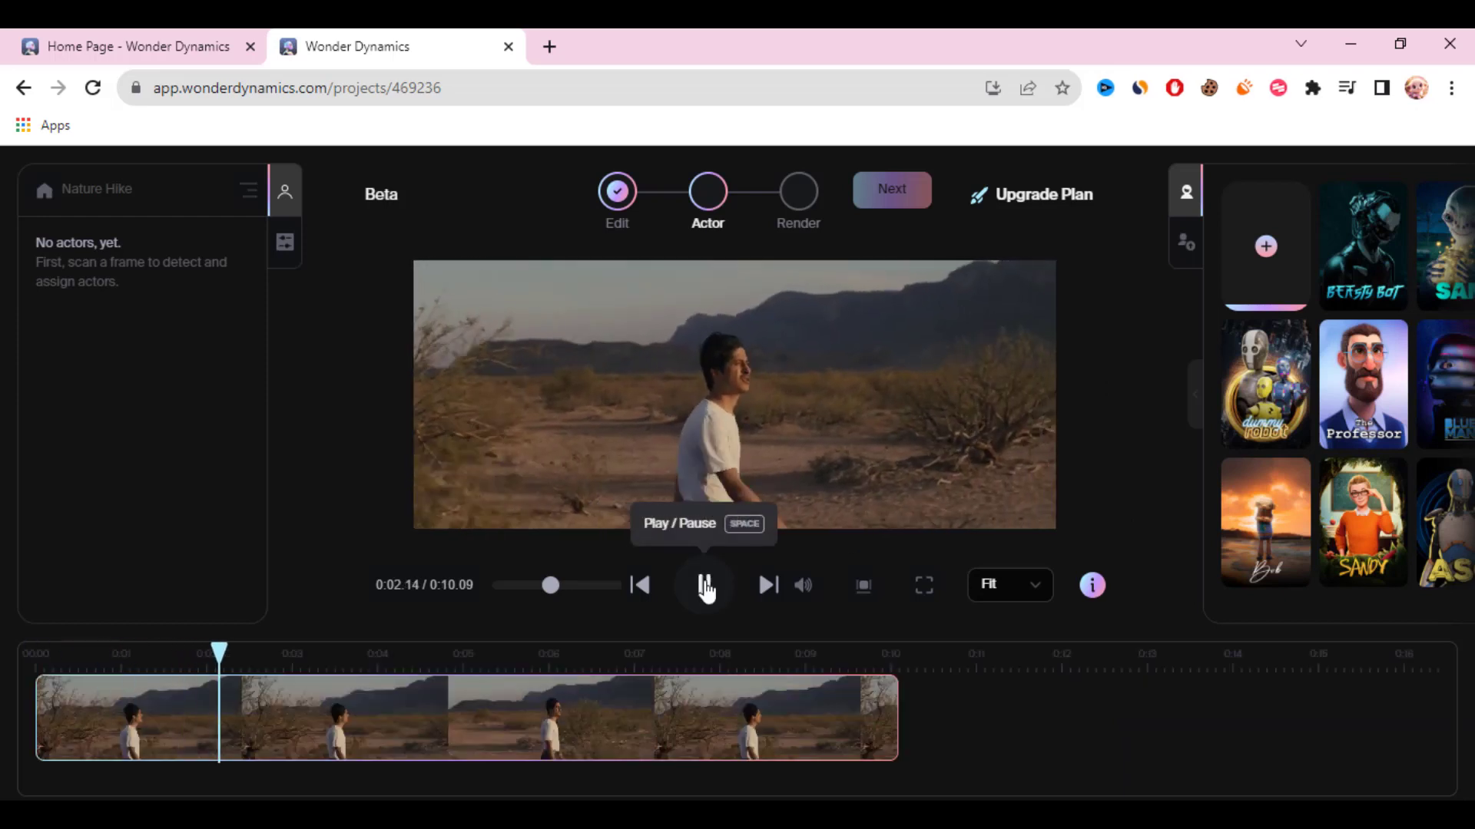
left_click(705, 588)
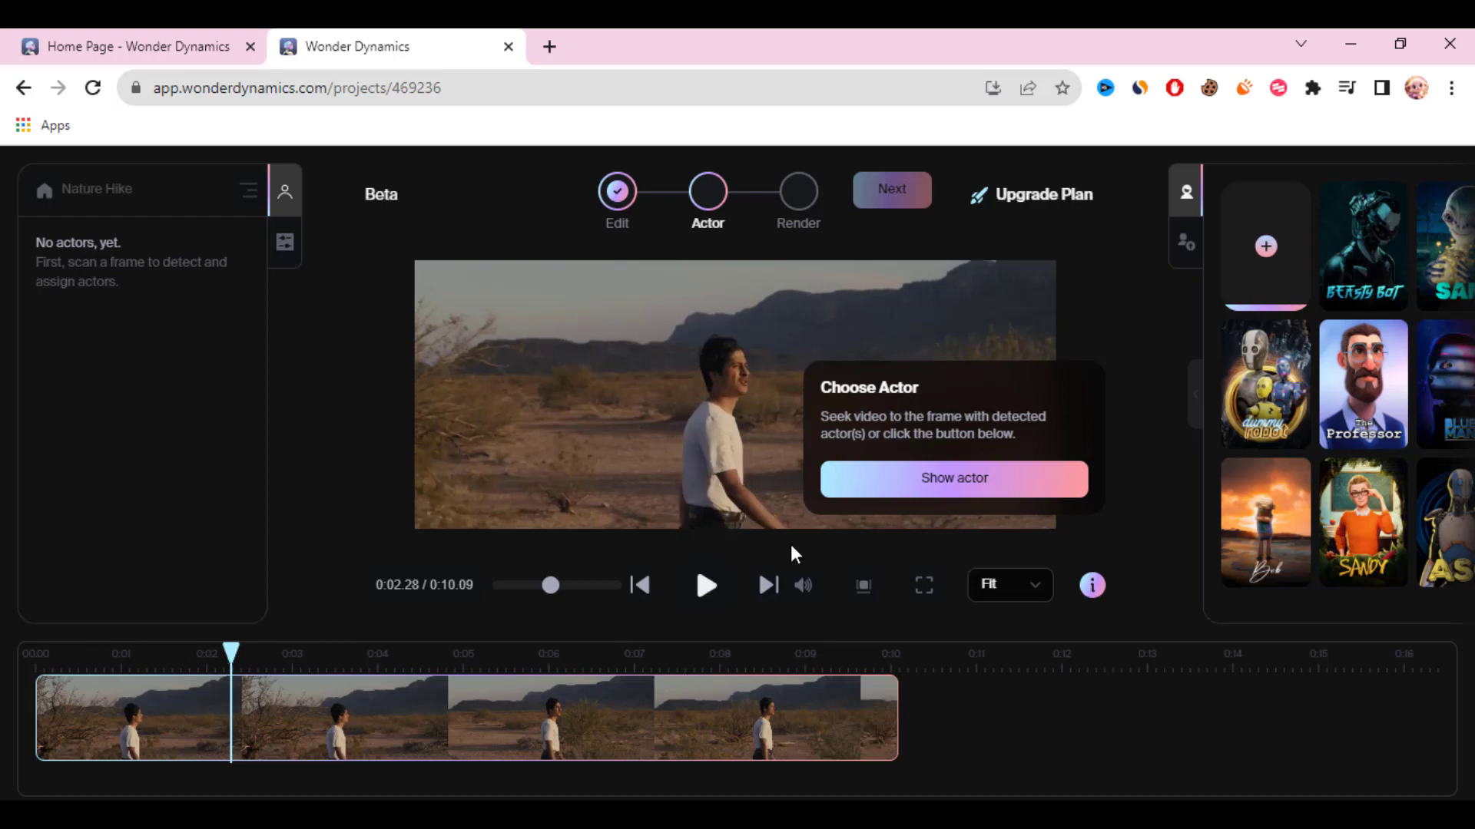
left_click(720, 587)
left_click(722, 587)
- Show the frame with the detected actor, assign the Sam character to Actor 1, and preview the clip briefly
left_click(984, 487)
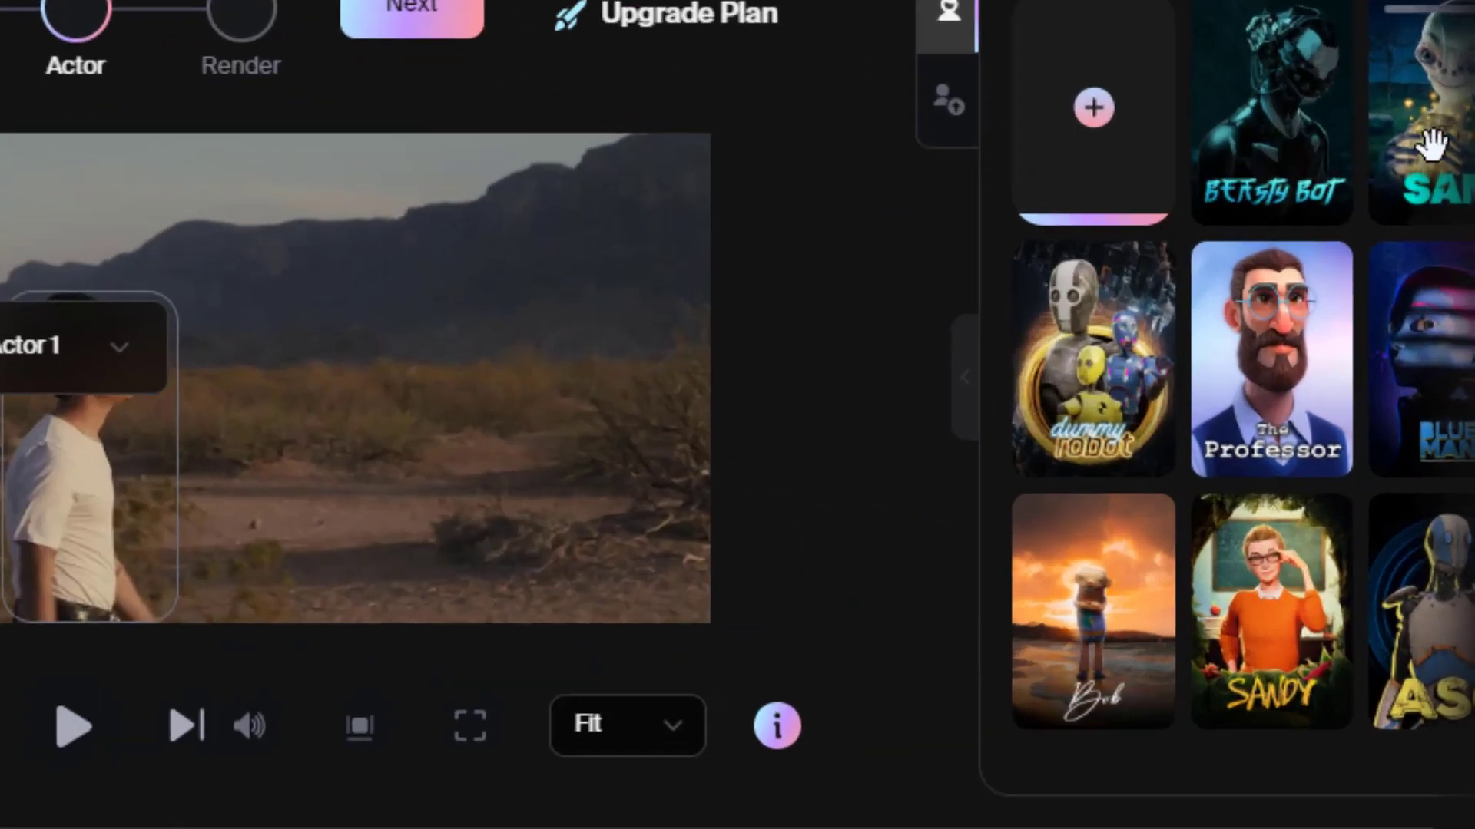
left_click_drag(1439, 255, 697, 414)
left_click(706, 587)
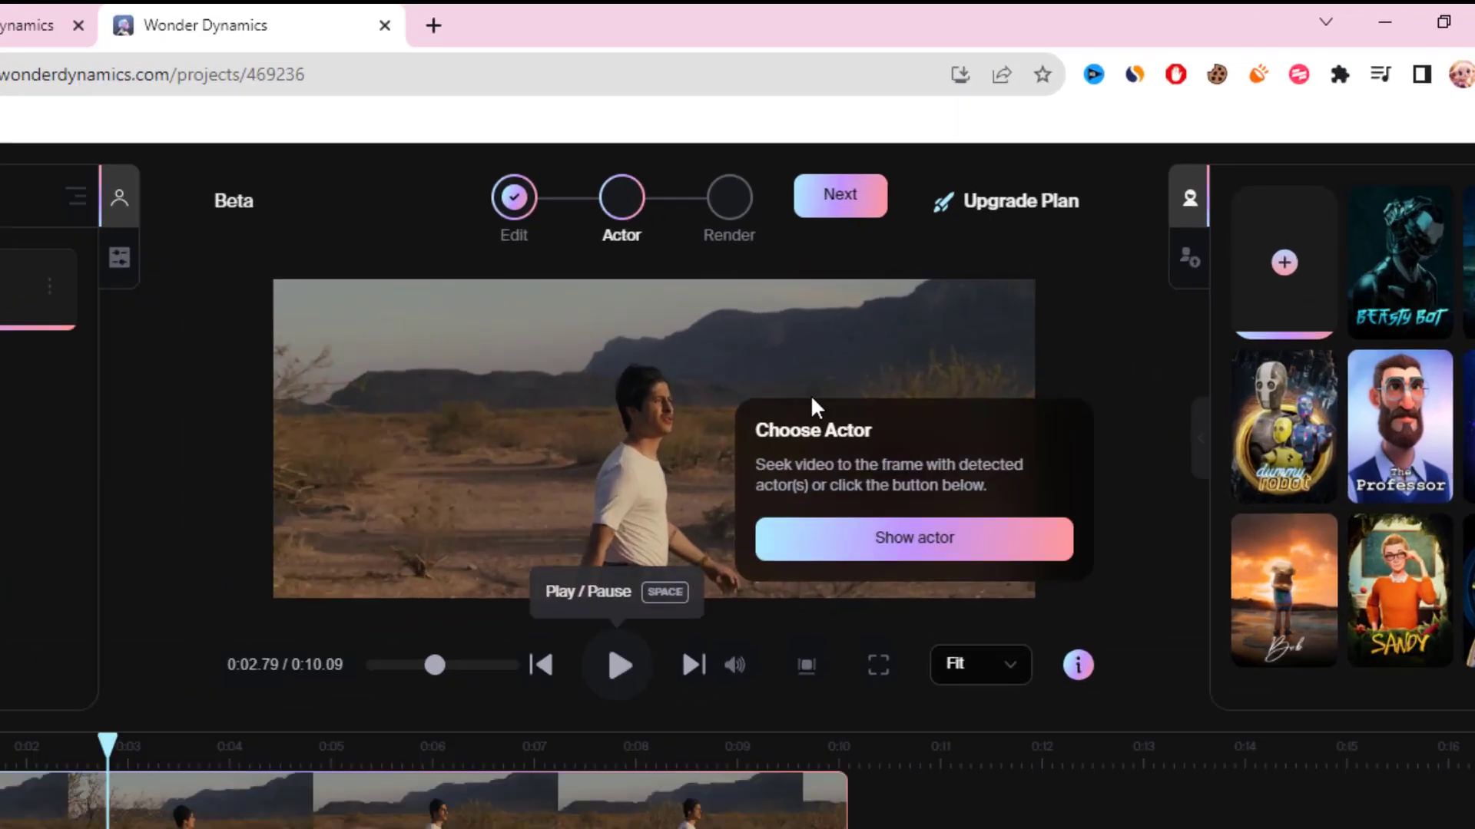
- Start processing the Nature Hike final composition as a 1080p MP4, video only
left_click(892, 189)
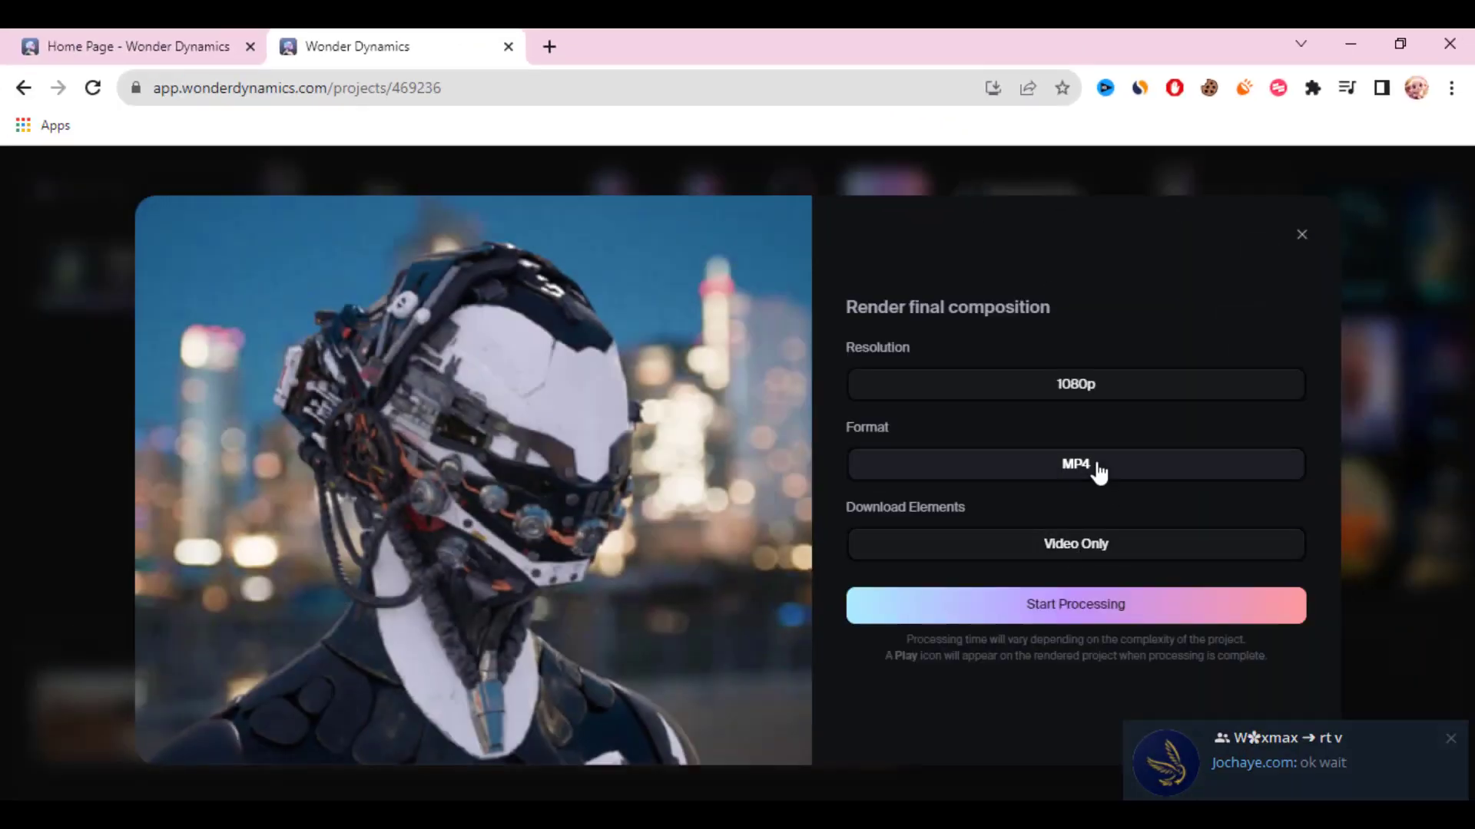
left_click(1105, 607)
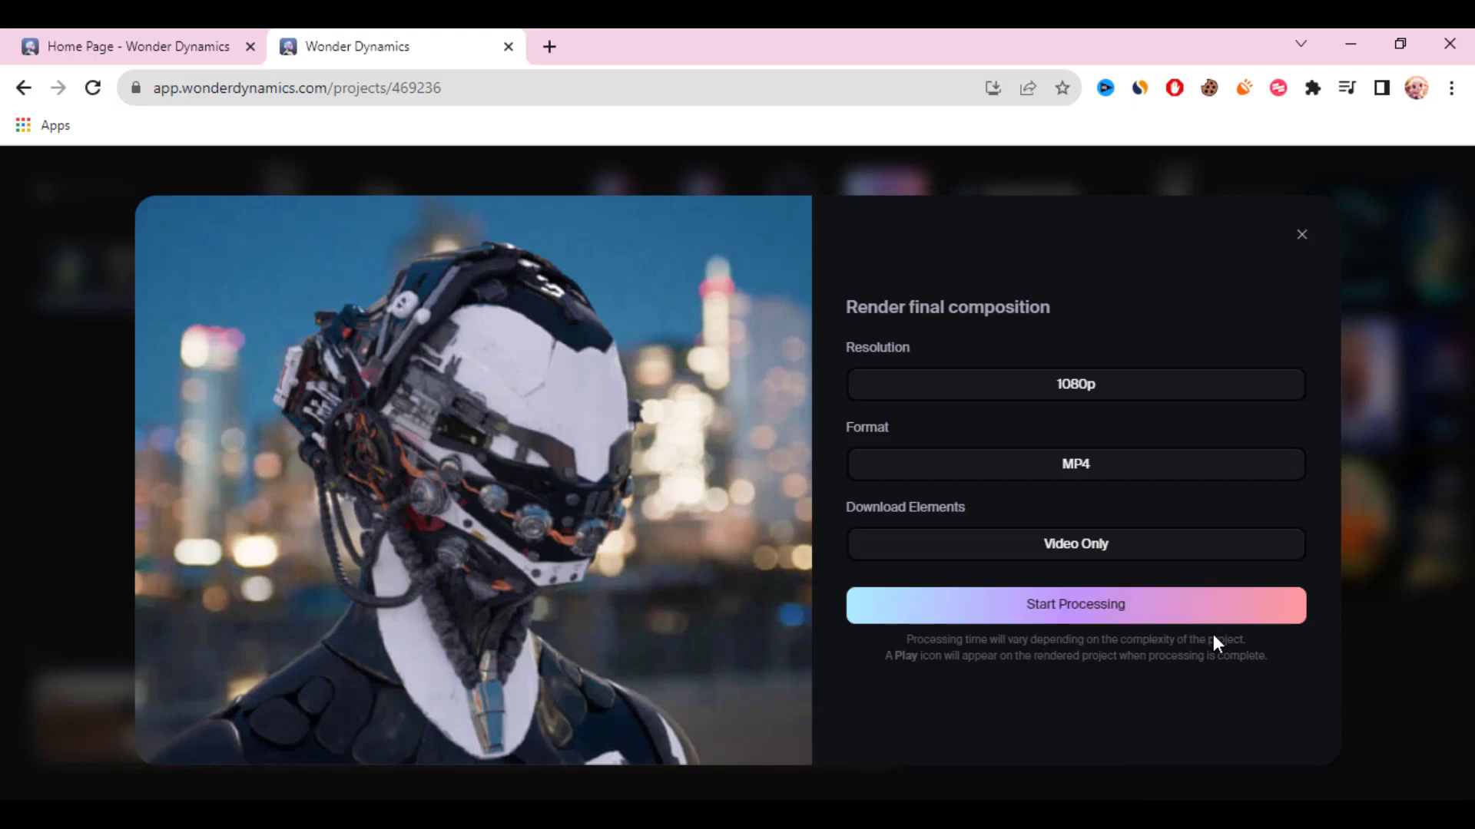
left_click(1152, 614)
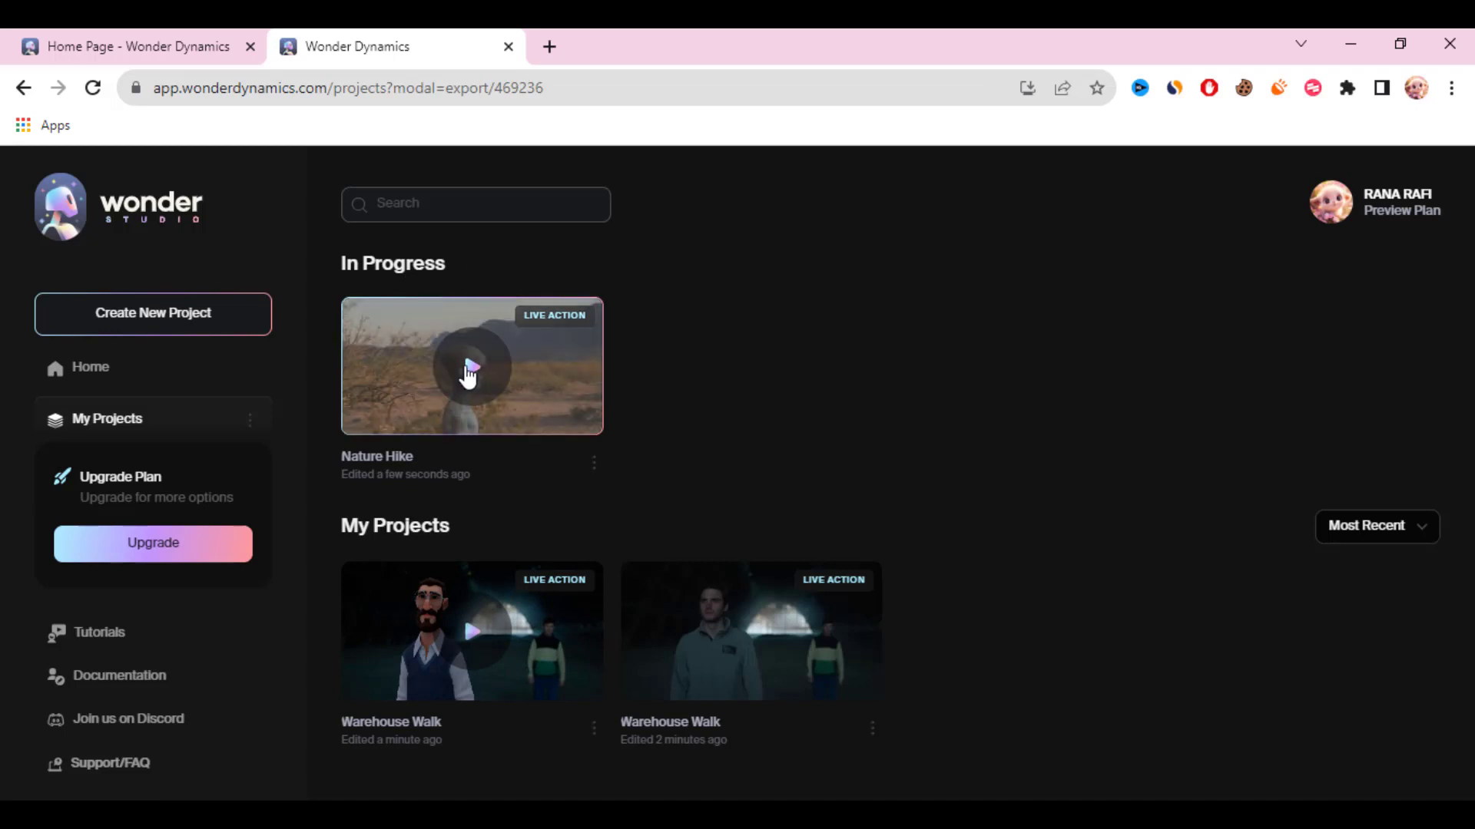
- Open the processed Nature Hike project, play its rendered video to check the alien character, and close it
left_click(469, 373)
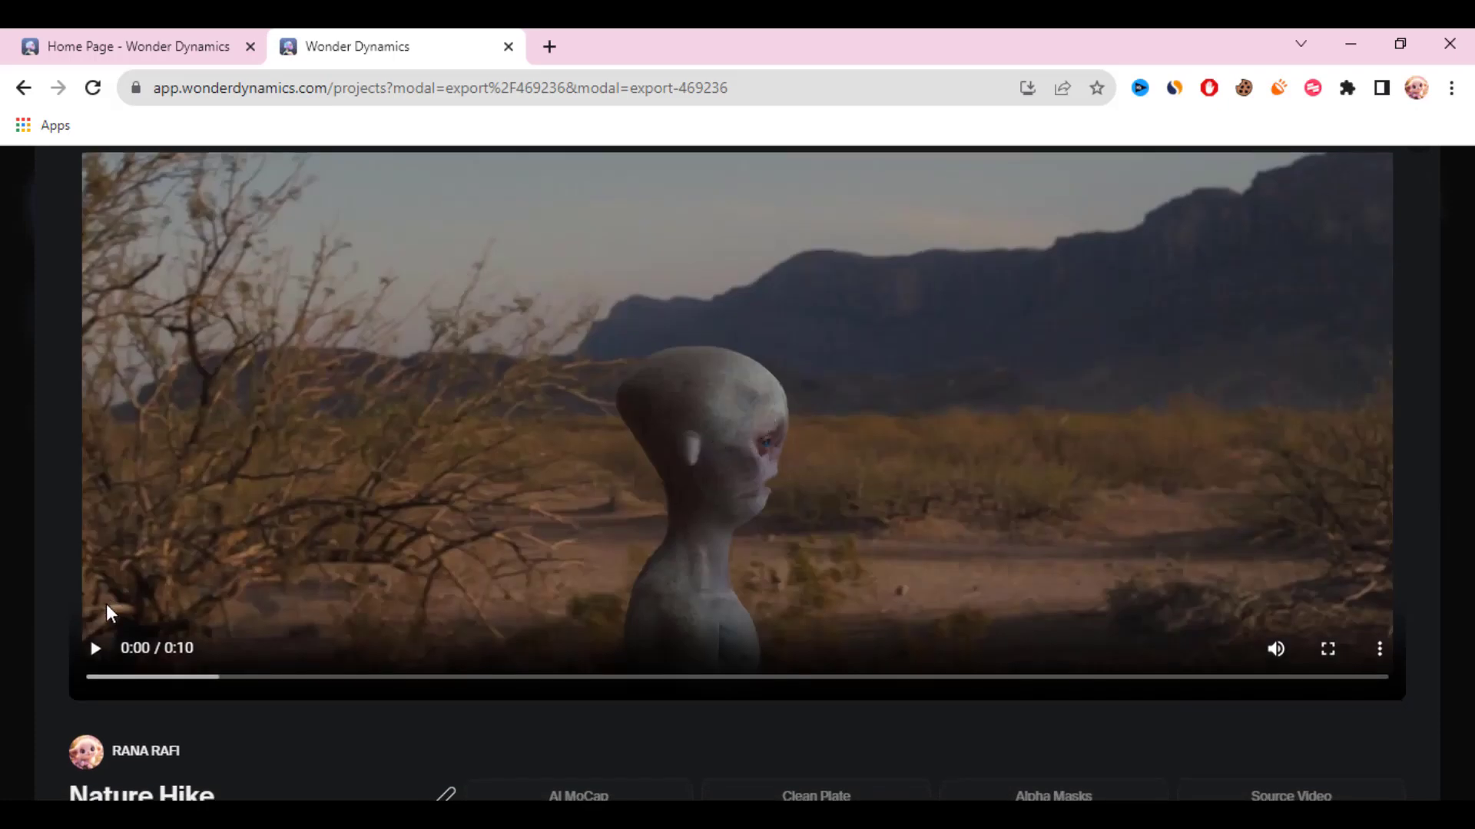
left_click(94, 649)
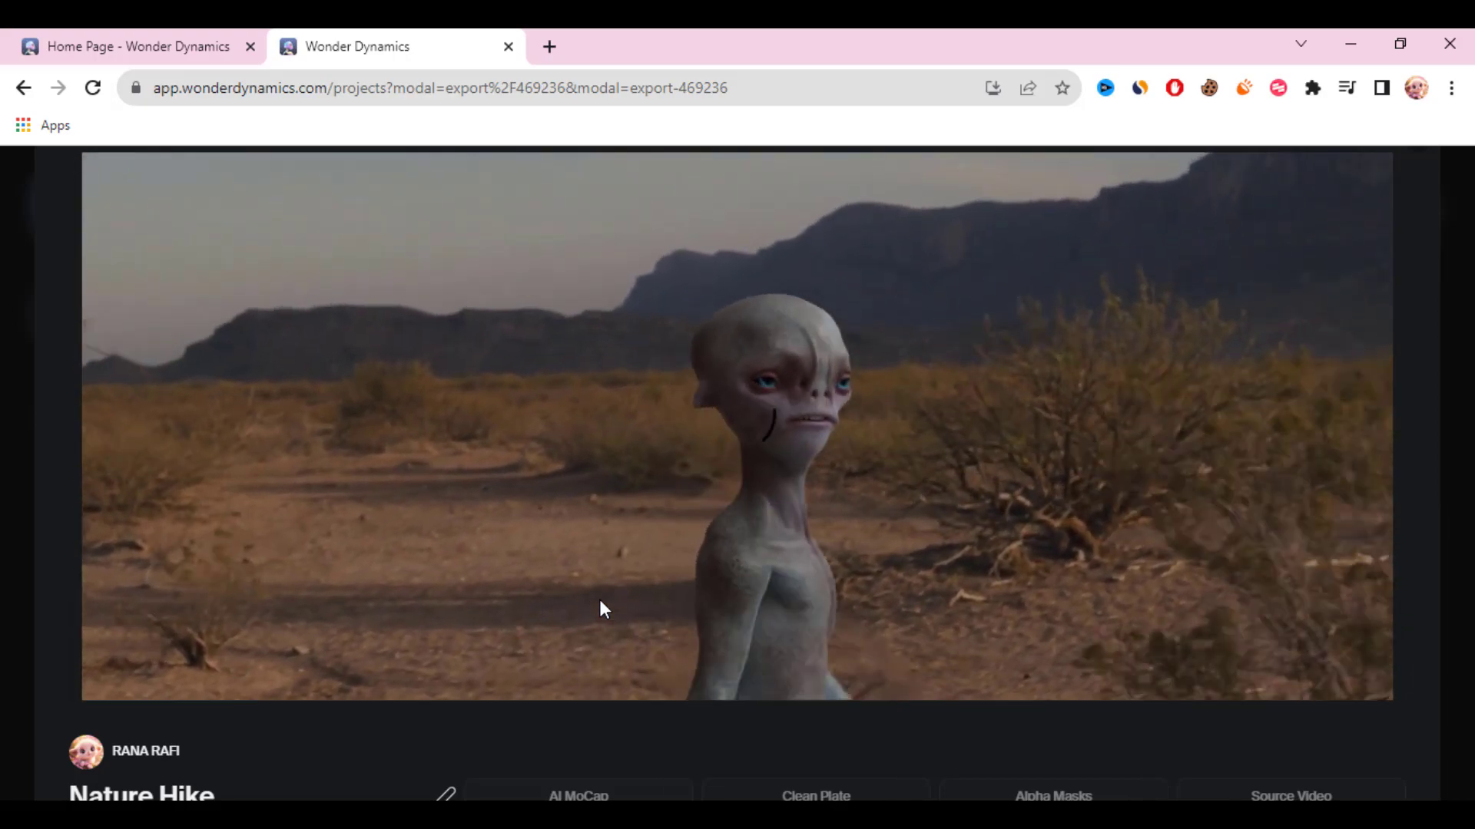
scroll(600, 607, "up", 1)
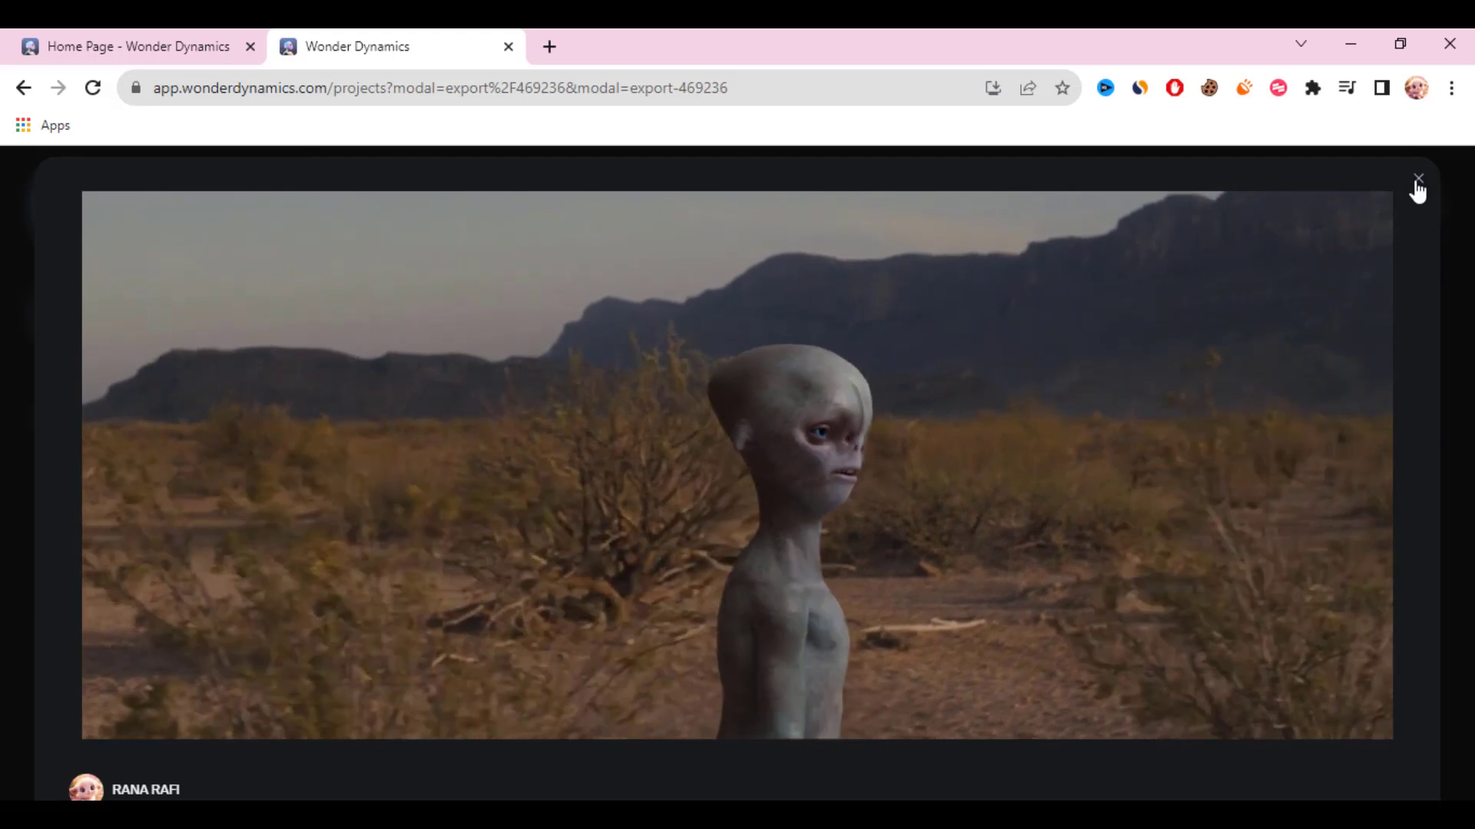
left_click(1417, 183)
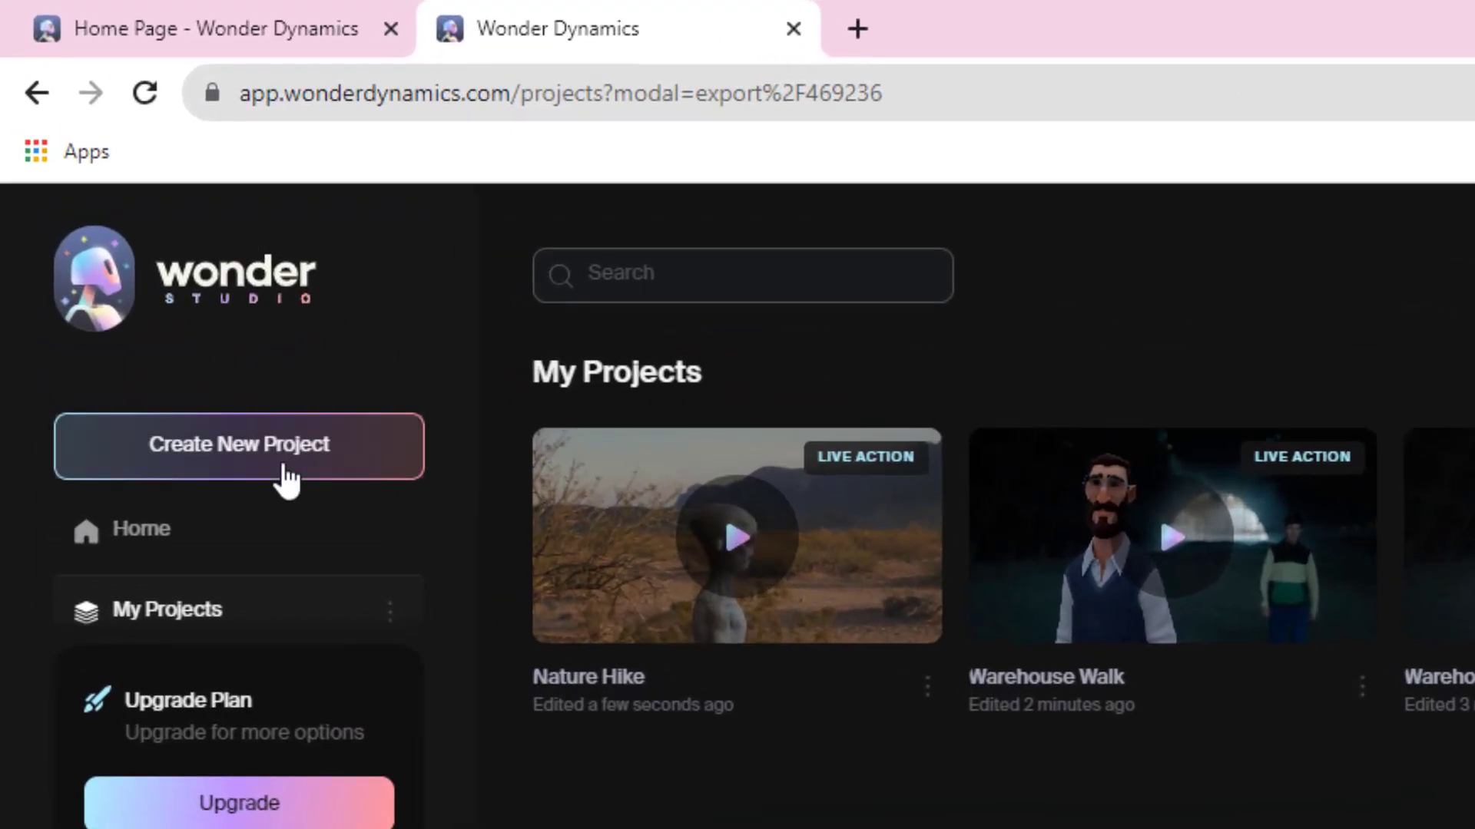
- Examine the Live Action Easy and Live Action Advanced options for a new project, and close the chooser
left_click(182, 328)
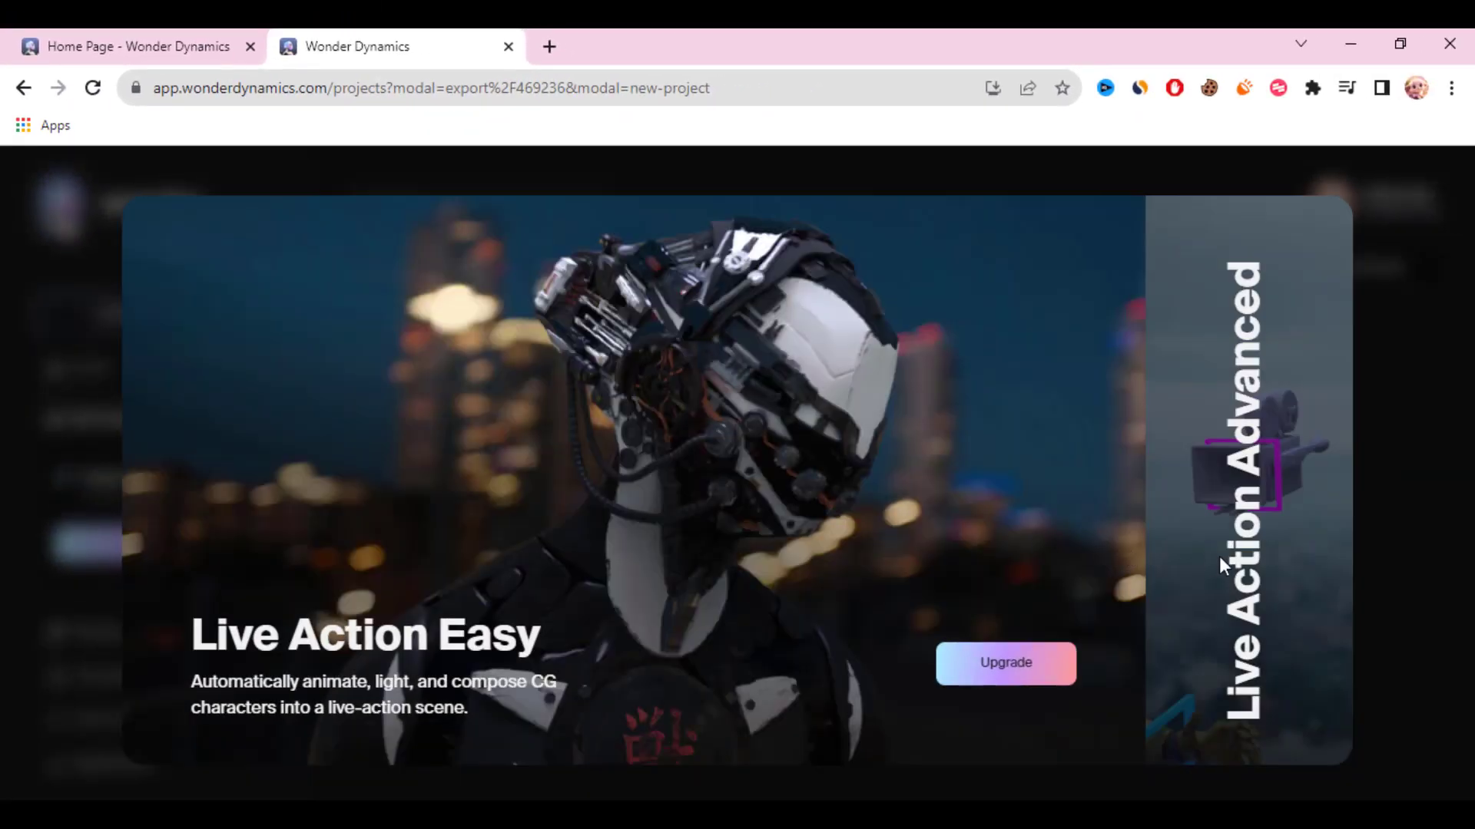
left_click(1219, 556)
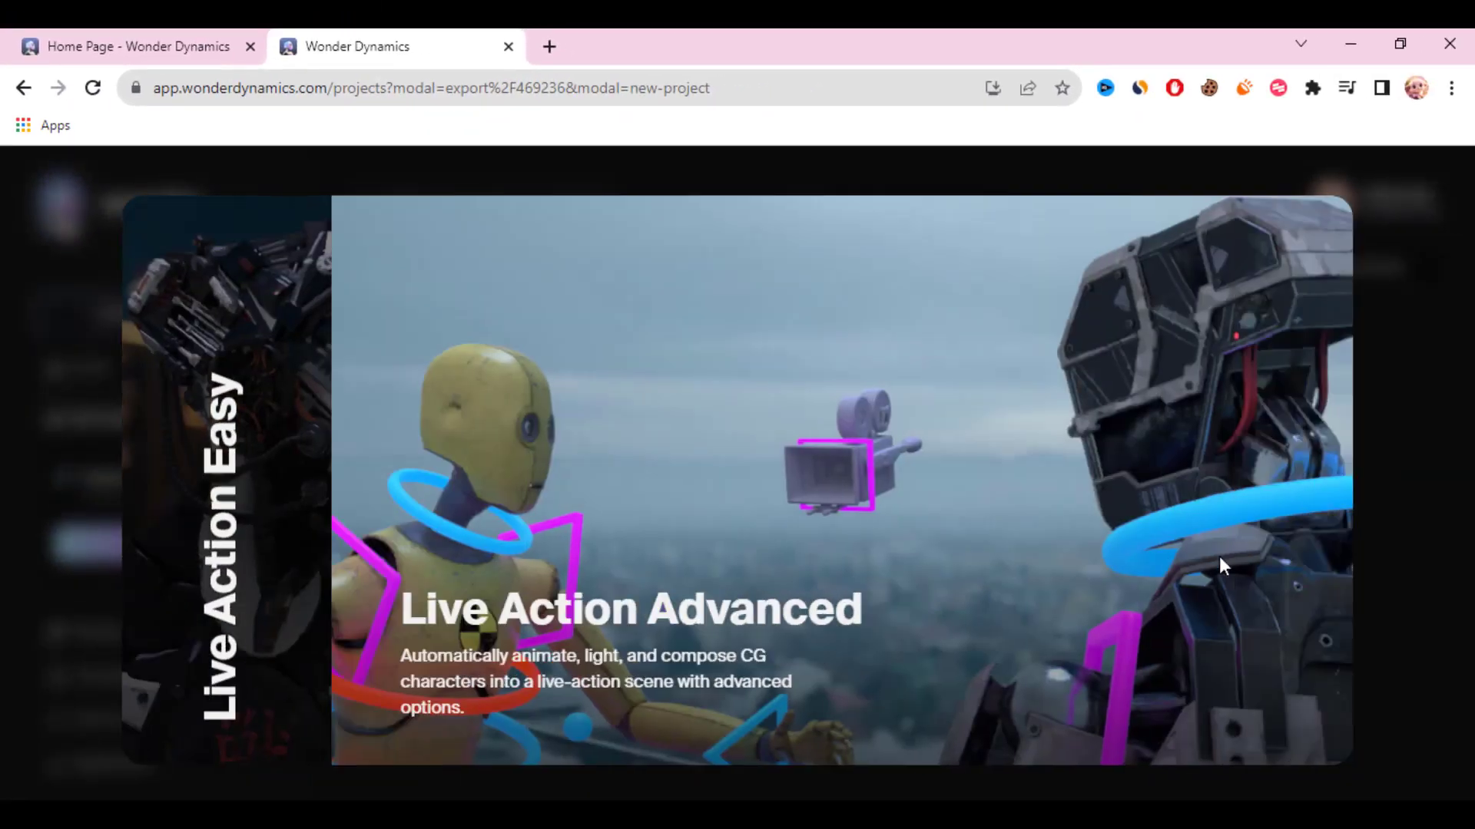
left_click(1456, 501)
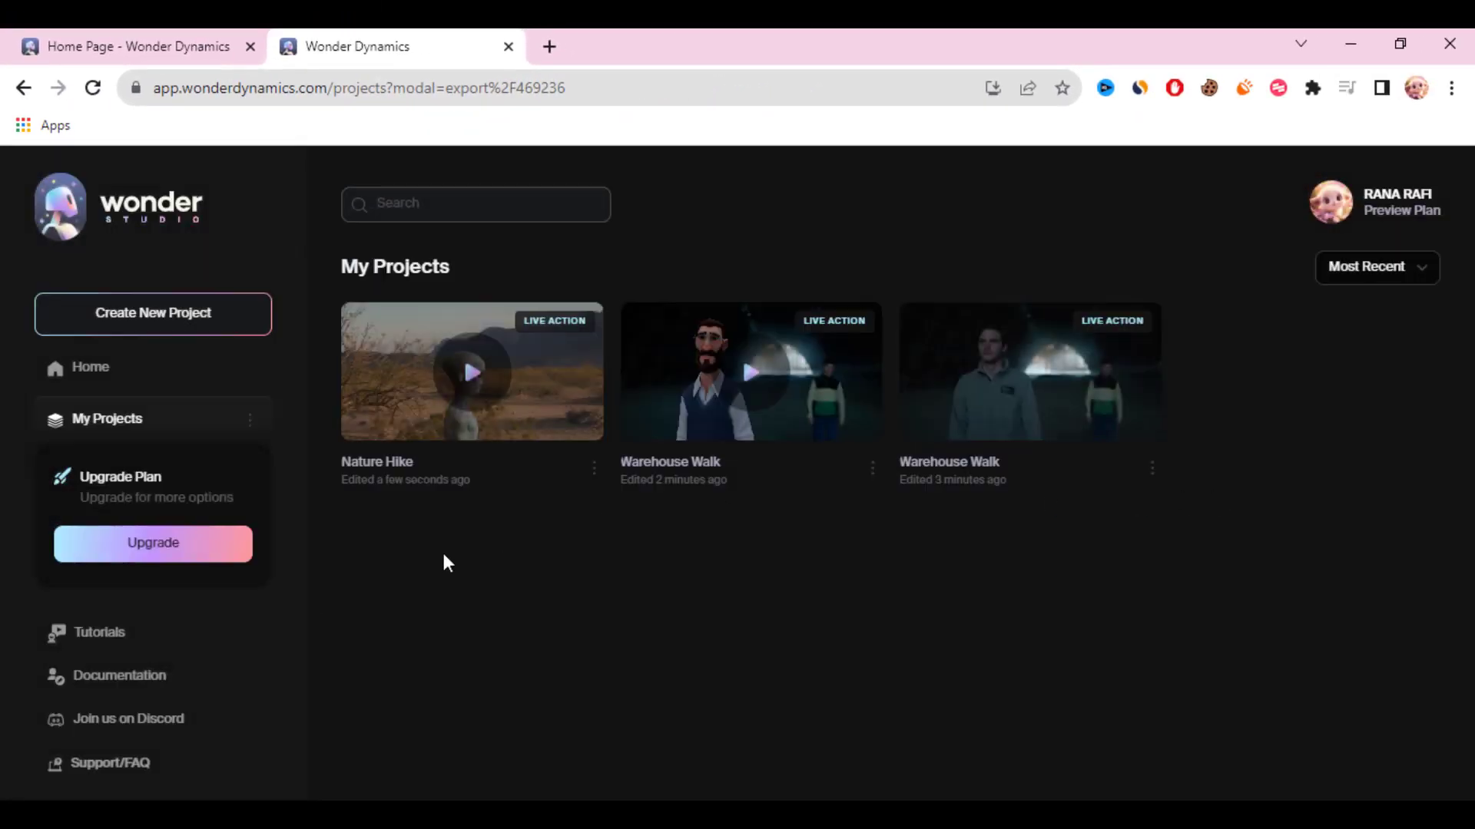